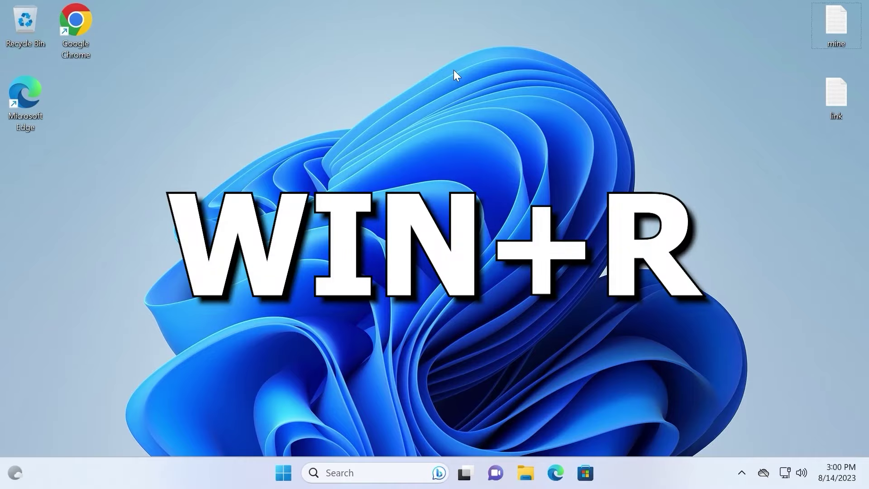
Open the Windows Run dialog with Win+R.
{"action": "key", "text": "super+r"}
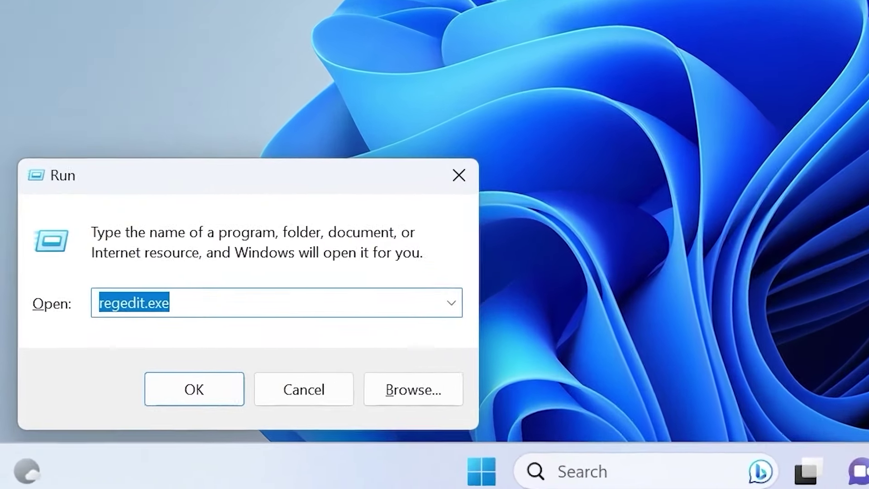
Run services.msc to open the Services console.
{"action": "type", "text": "se"}
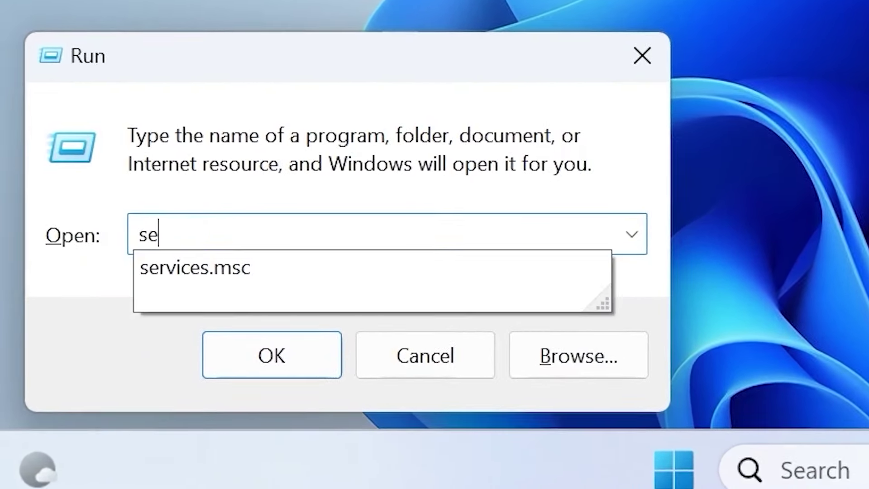
{"action": "type", "text": "rvice"}
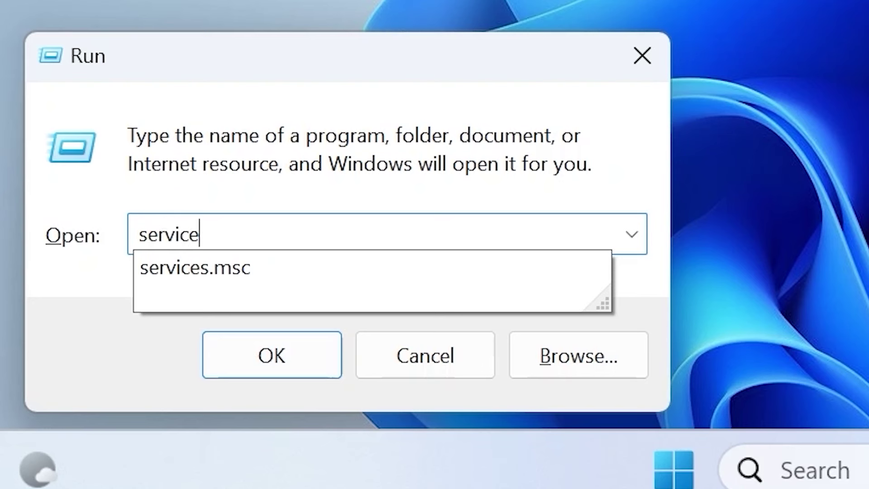
{"action": "type", "text": "s.msc"}
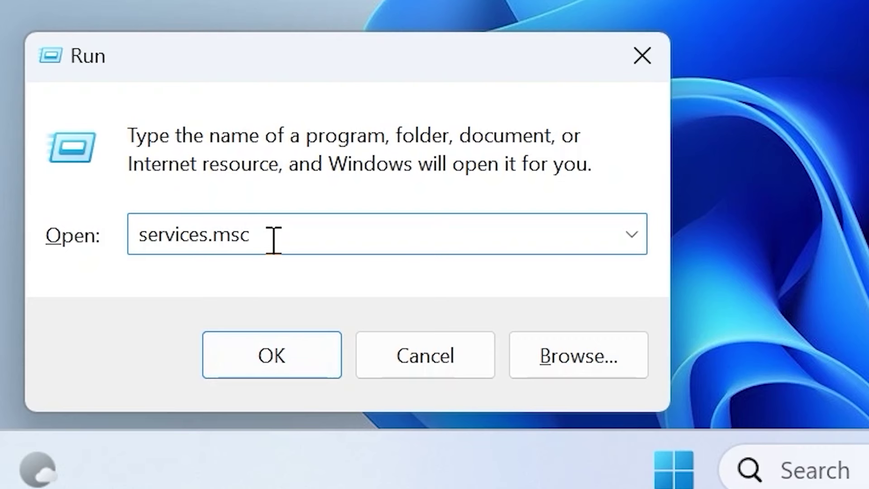
{"action": "left_click_drag", "start_coordinate": [274, 240], "coordinate": [116, 218]}
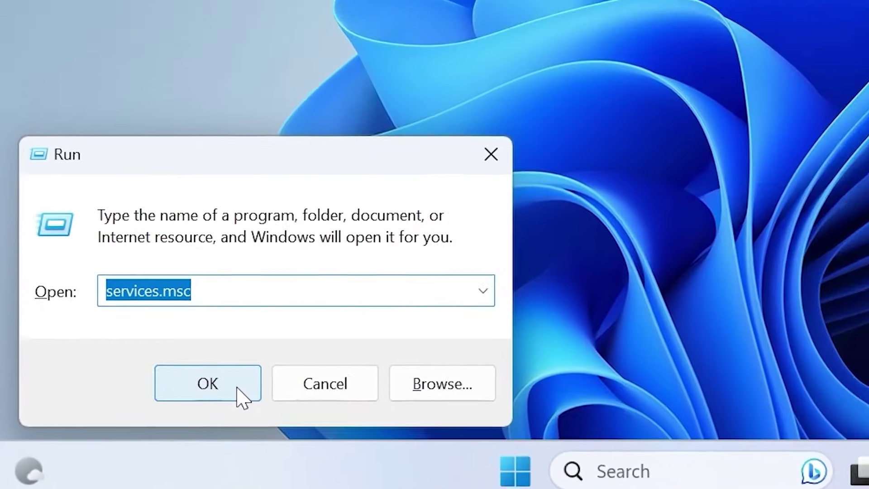
{"action": "left_click", "coordinate": [310, 361]}
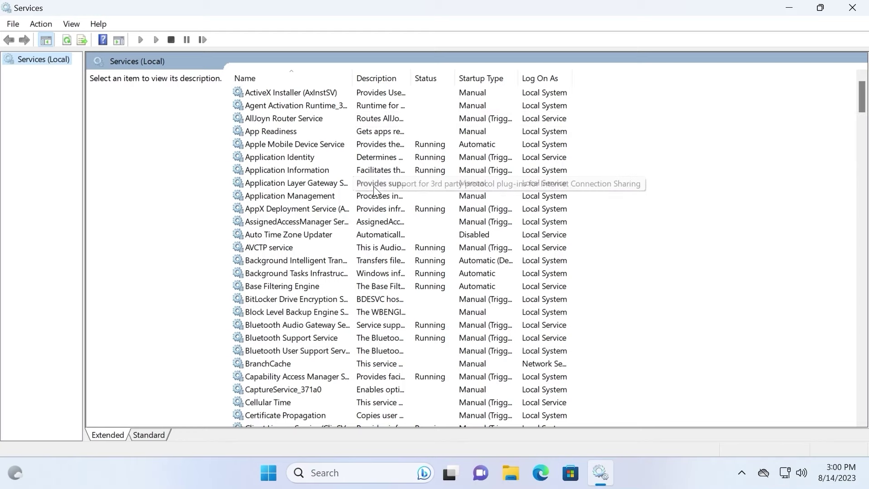
Scroll down the Services list until the Windows Update service is visible.
{"action": "scroll", "coordinate": [373, 186], "scroll_direction": "down", "scroll_amount": 5}
{"action": "scroll", "coordinate": [374, 194], "scroll_direction": "down", "scroll_amount": 9}
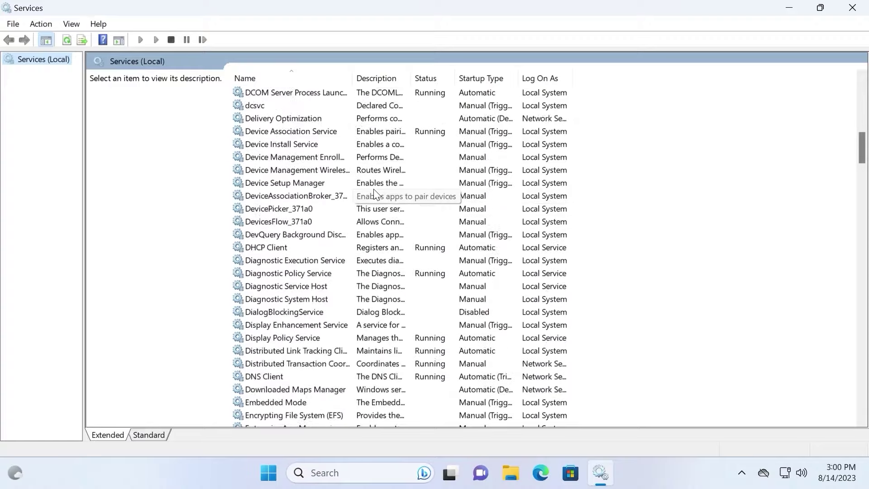
{"action": "scroll", "coordinate": [373, 188], "scroll_direction": "down", "scroll_amount": 20}
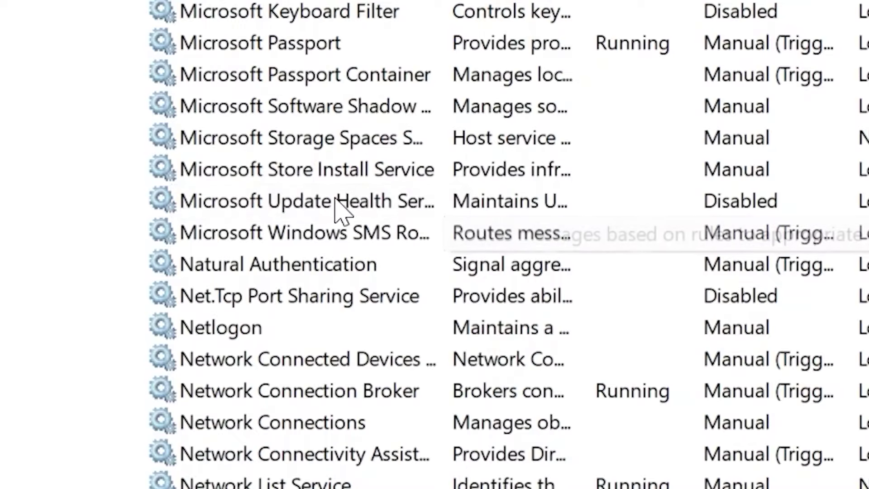
{"action": "scroll", "coordinate": [595, 174], "scroll_direction": "down", "scroll_amount": 10}
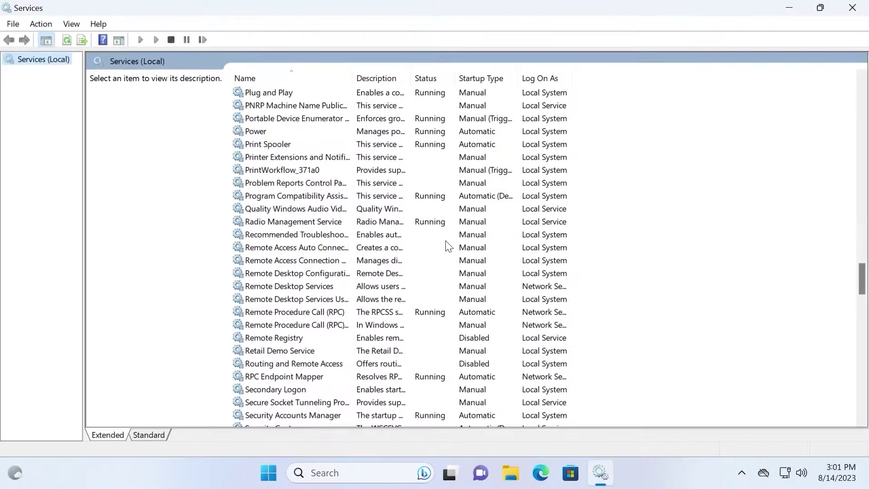
{"action": "scroll", "coordinate": [448, 247], "scroll_direction": "down", "scroll_amount": 18}
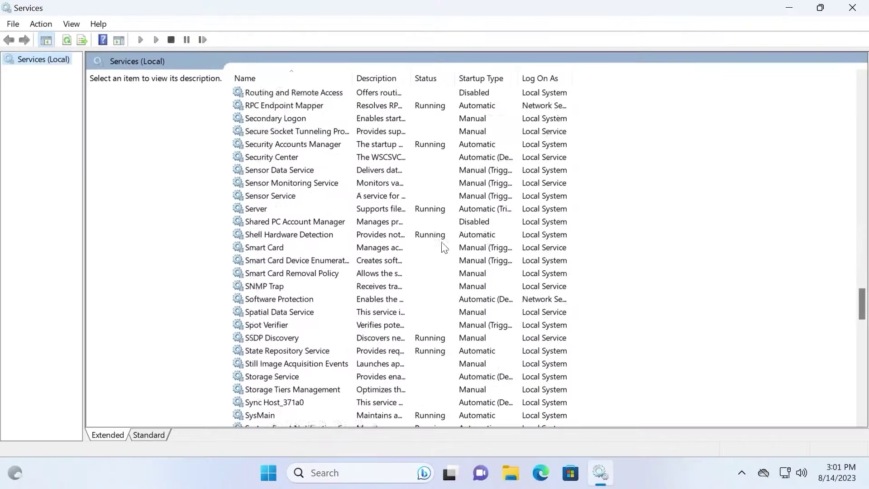
{"action": "scroll", "coordinate": [435, 243], "scroll_direction": "down", "scroll_amount": 5}
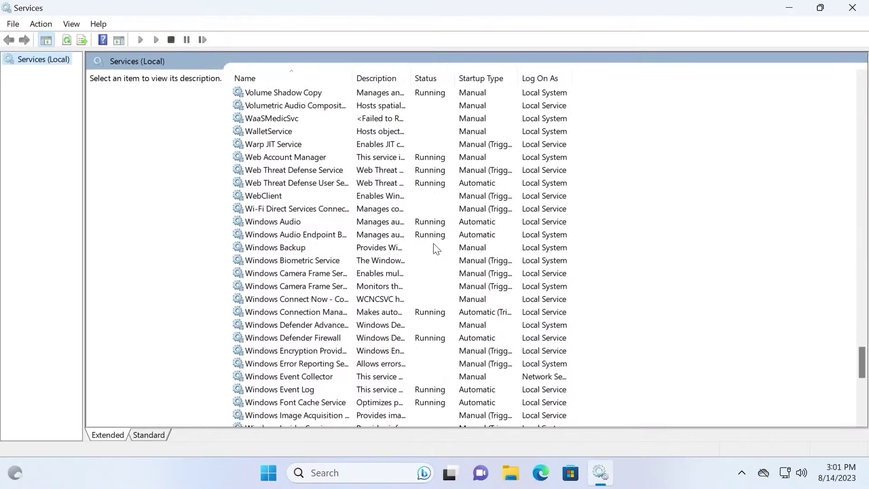
{"action": "scroll", "coordinate": [432, 244], "scroll_direction": "down", "scroll_amount": 10}
{"action": "scroll", "coordinate": [287, 270], "scroll_direction": "up", "scroll_amount": 5}
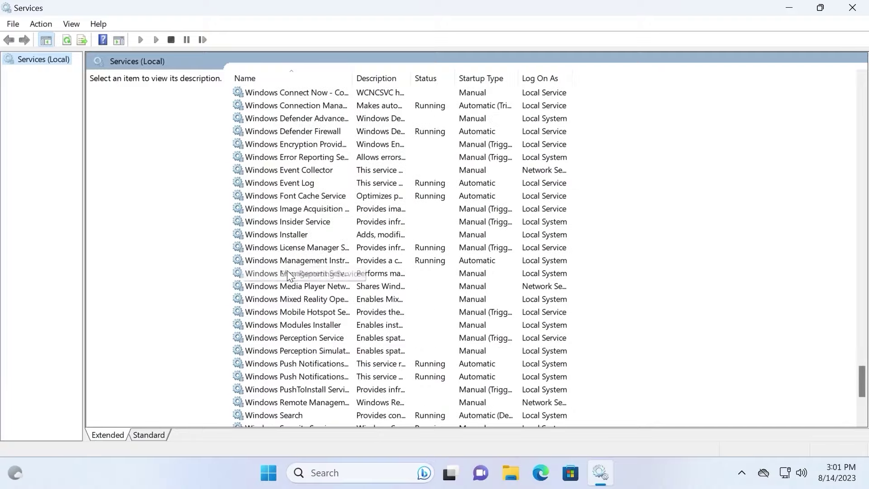
{"action": "scroll", "coordinate": [290, 272], "scroll_direction": "down", "scroll_amount": 5}
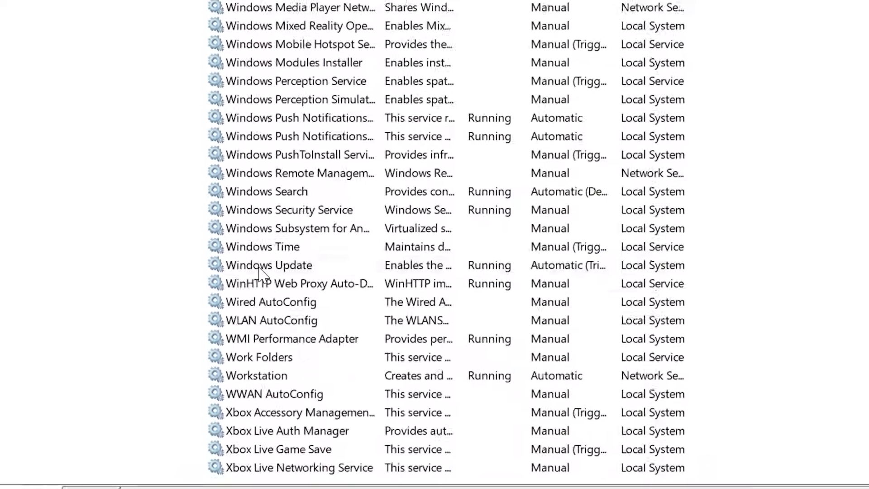
Stop the Windows Update service, set its startup type to Disabled, and close Services.
{"action": "right_click", "coordinate": [260, 270]}
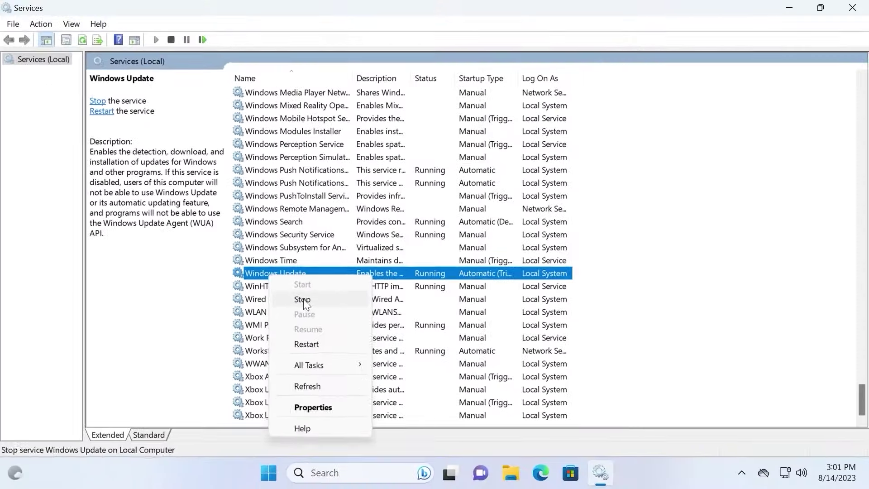
{"action": "left_click", "coordinate": [305, 301]}
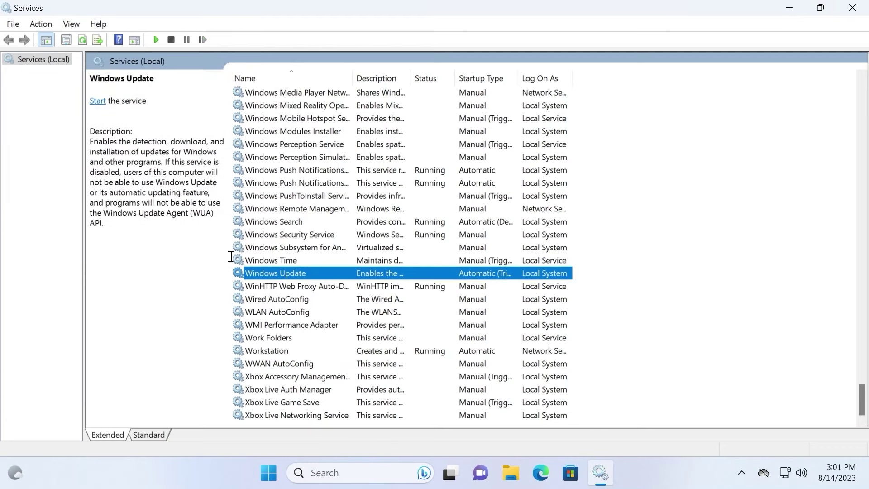
{"action": "right_click", "coordinate": [265, 276]}
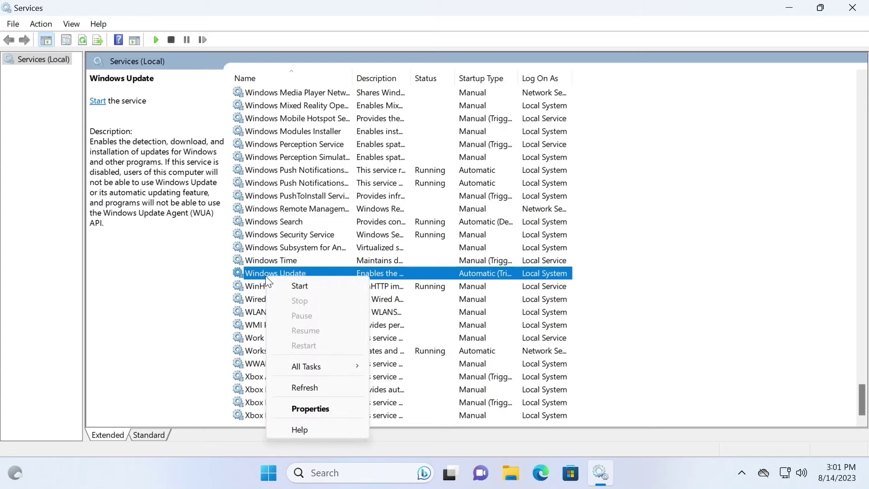
{"action": "left_click", "coordinate": [342, 409]}
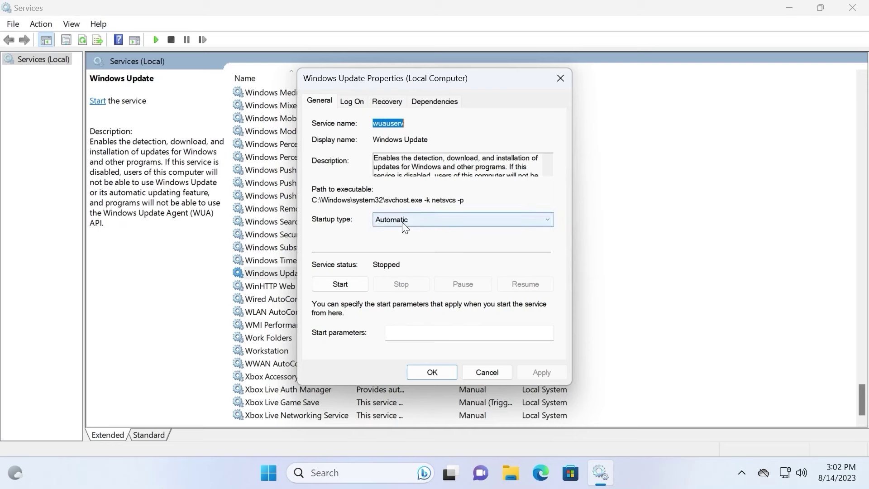
{"action": "left_click", "coordinate": [542, 221]}
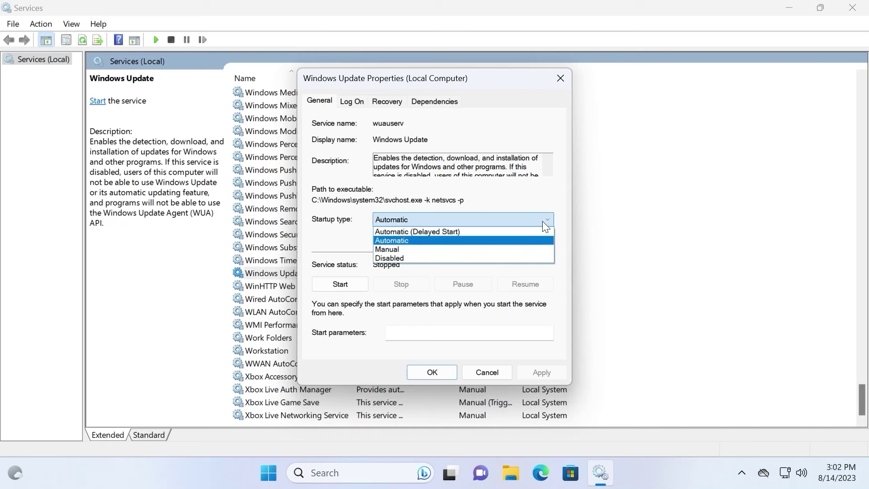
{"action": "left_click", "coordinate": [402, 258]}
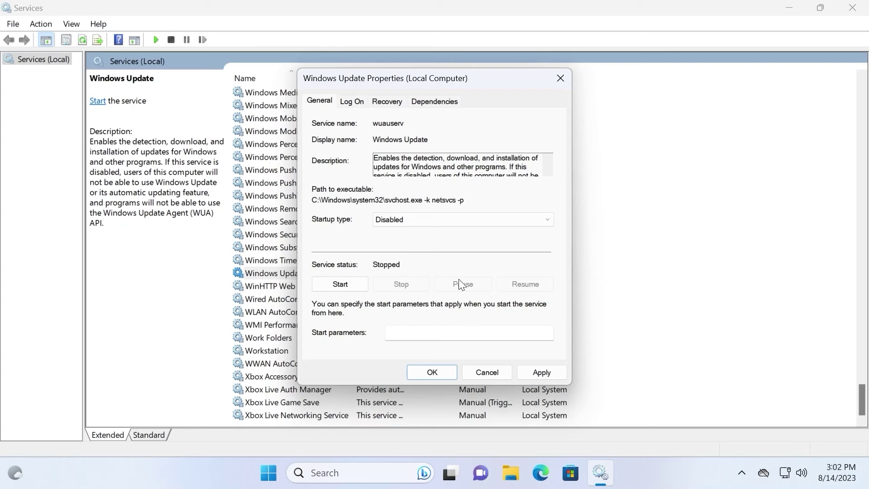
{"action": "left_click", "coordinate": [546, 372]}
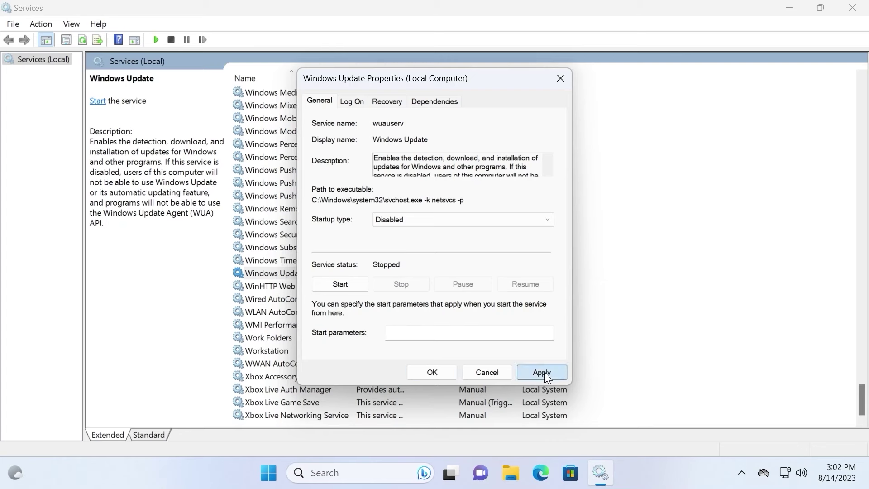
{"action": "left_click", "coordinate": [421, 371]}
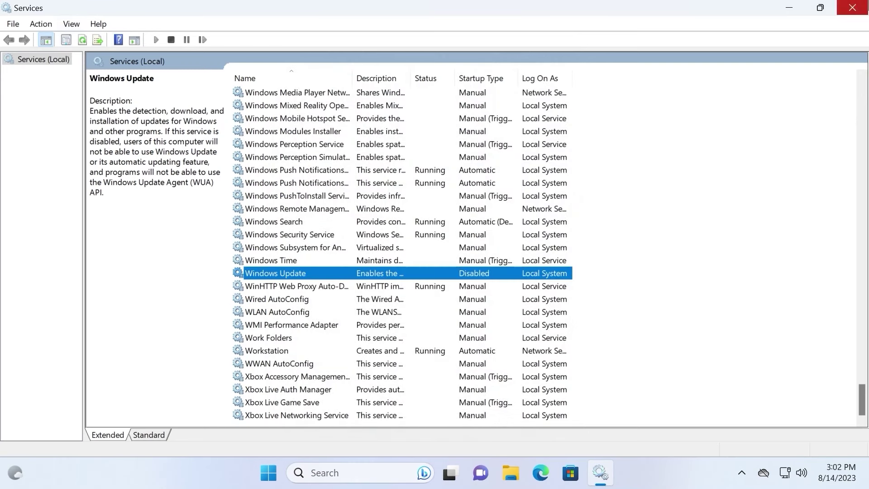
{"action": "left_click", "coordinate": [865, 7]}
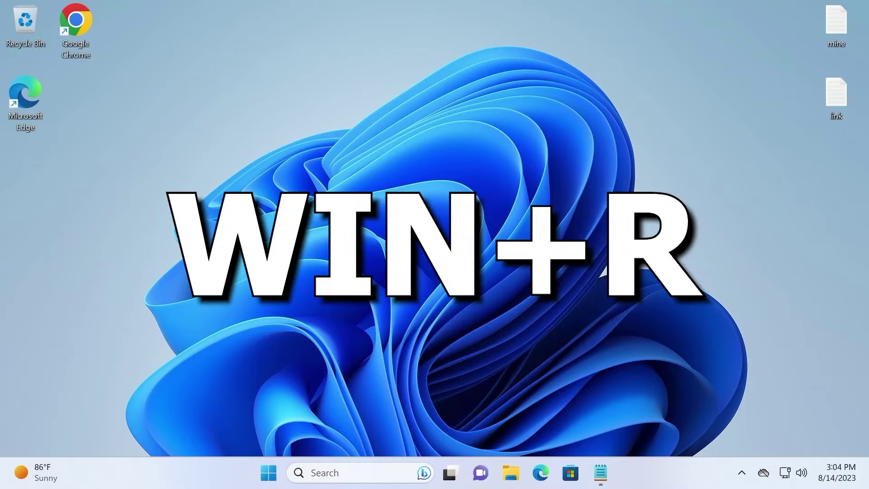
Reopen the Run dialog and enter gpedit.msc.
{"action": "key", "text": "super+r"}
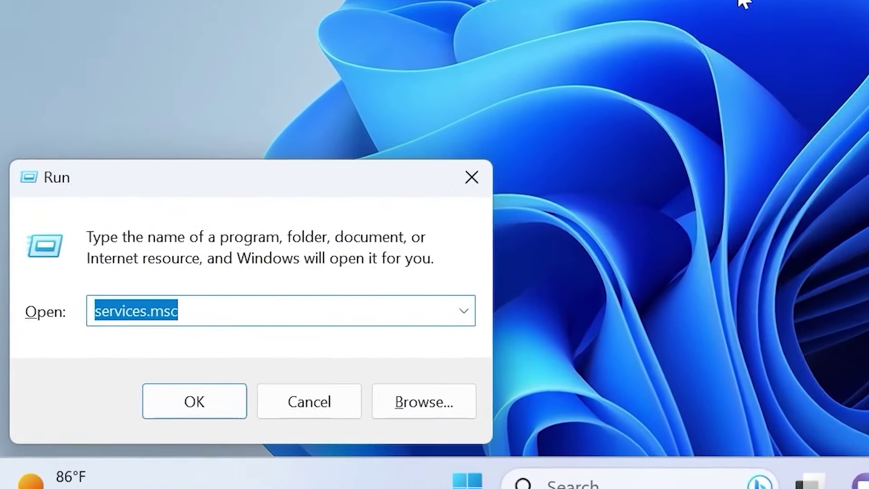
{"action": "type", "text": "gpedit."}
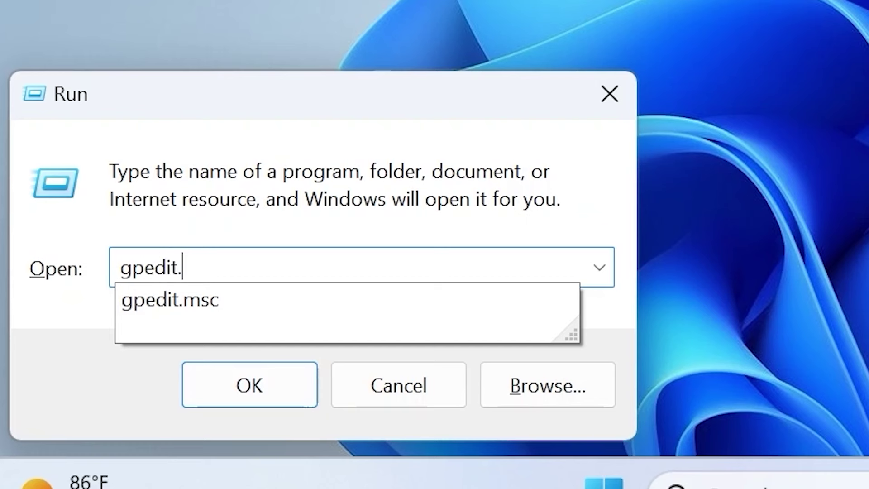
{"action": "type", "text": "ms"}
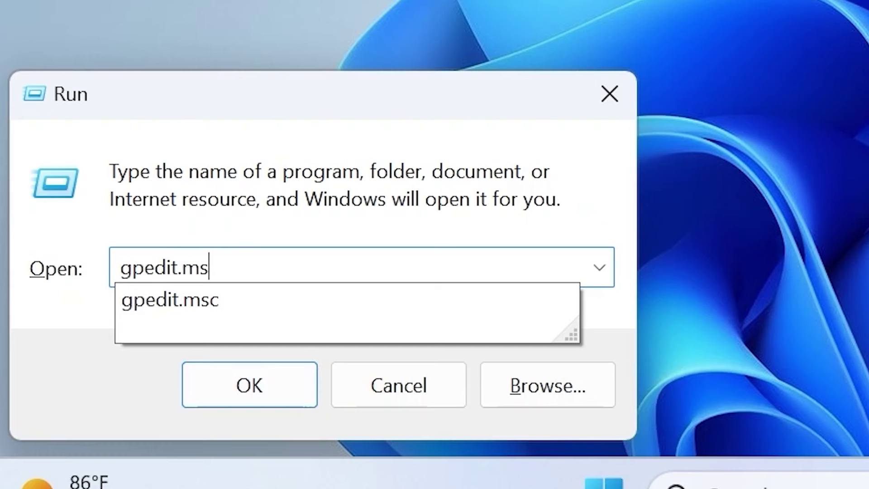
{"action": "type", "text": "c"}
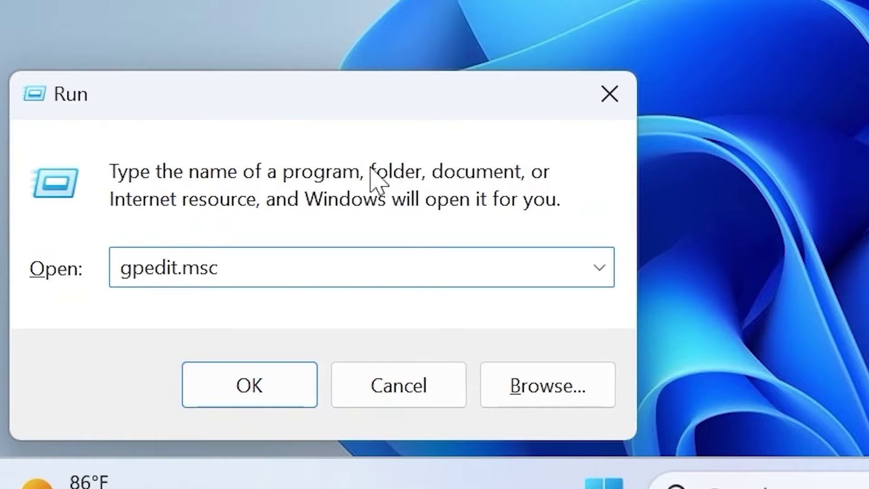
{"action": "left_click_drag", "start_coordinate": [275, 270], "coordinate": [46, 243]}
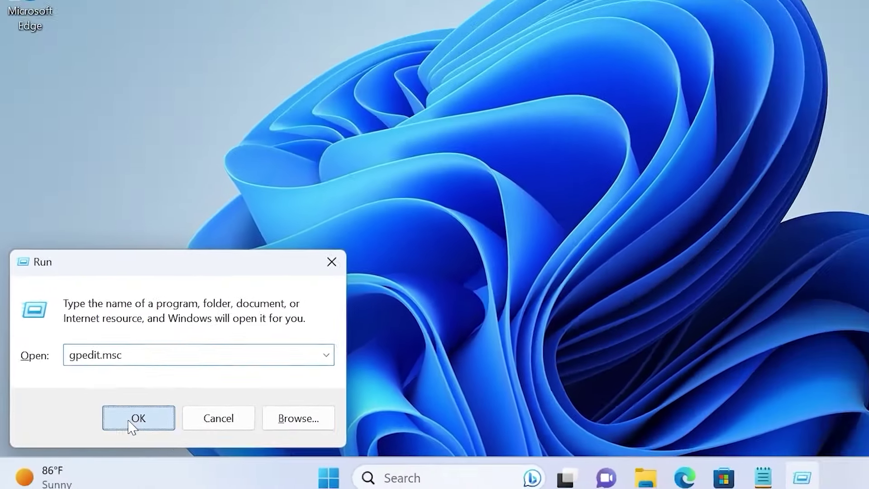
Launch the Local Group Policy Editor maximized, with a widened tree pane.
{"action": "left_click", "coordinate": [186, 395]}
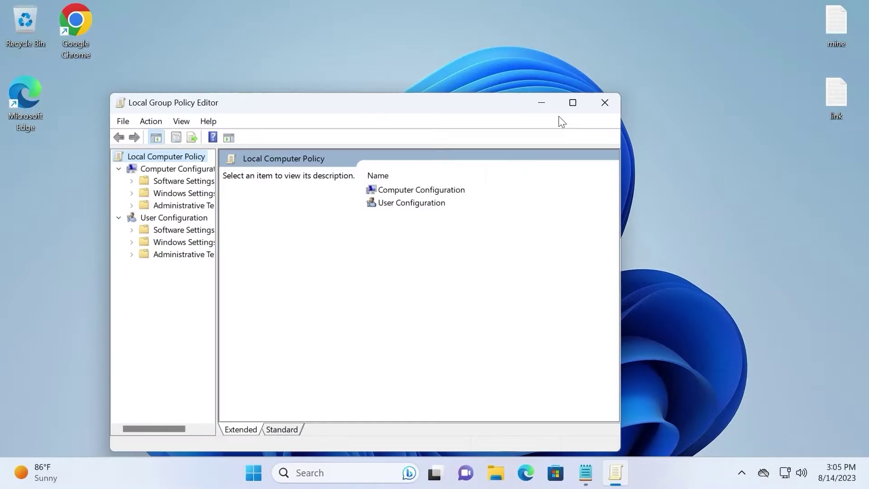
{"action": "left_click", "coordinate": [572, 101]}
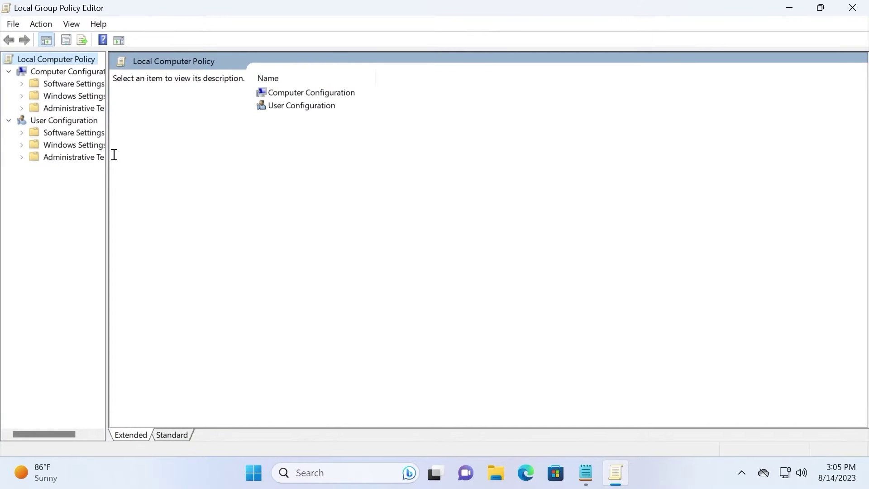
{"action": "left_click_drag", "start_coordinate": [107, 159], "coordinate": [180, 196]}
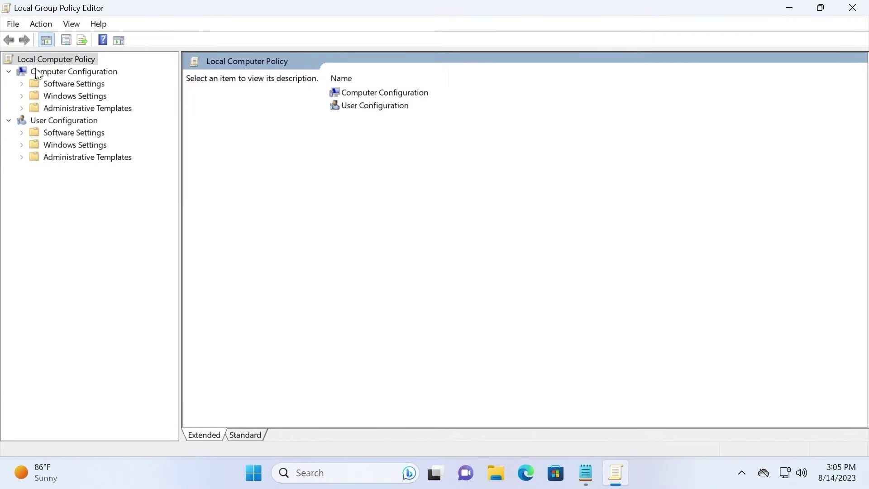
Navigate Computer Configuration > Administrative Templates > Windows Components > Windows Update > Manage end user experience.
{"action": "left_click", "coordinate": [66, 61]}
{"action": "left_click", "coordinate": [52, 71]}
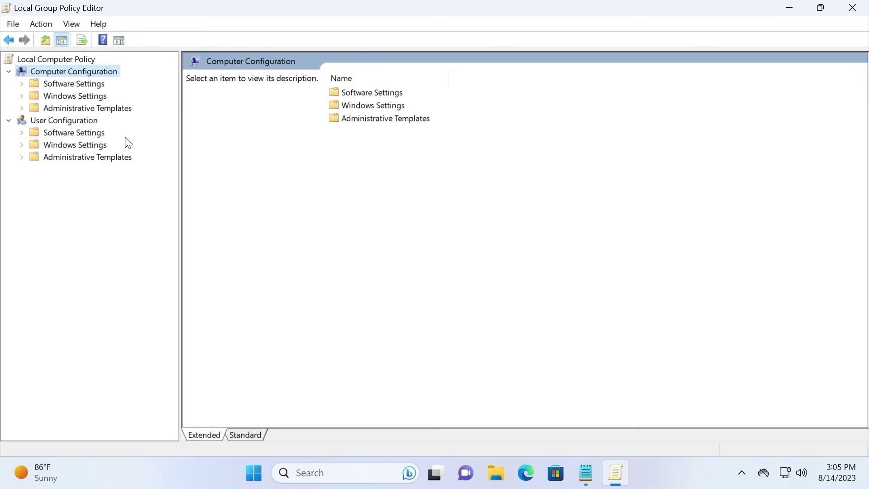
{"action": "left_click", "coordinate": [22, 108]}
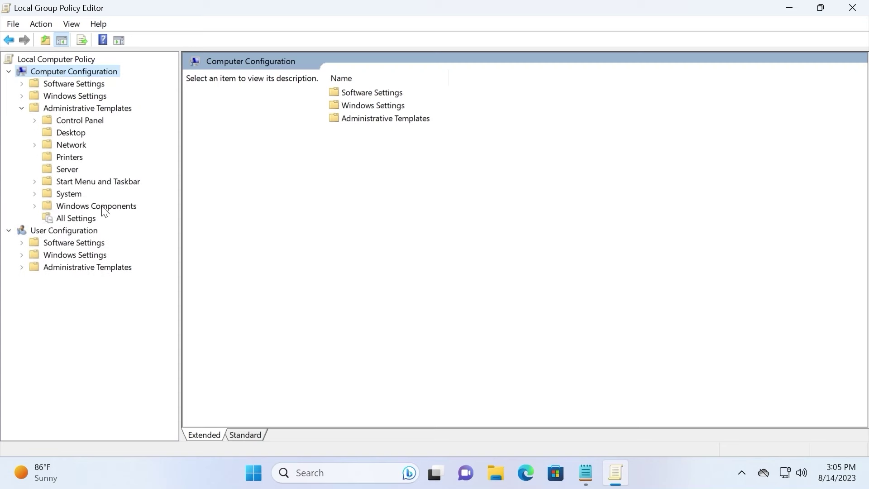
{"action": "left_click", "coordinate": [35, 207]}
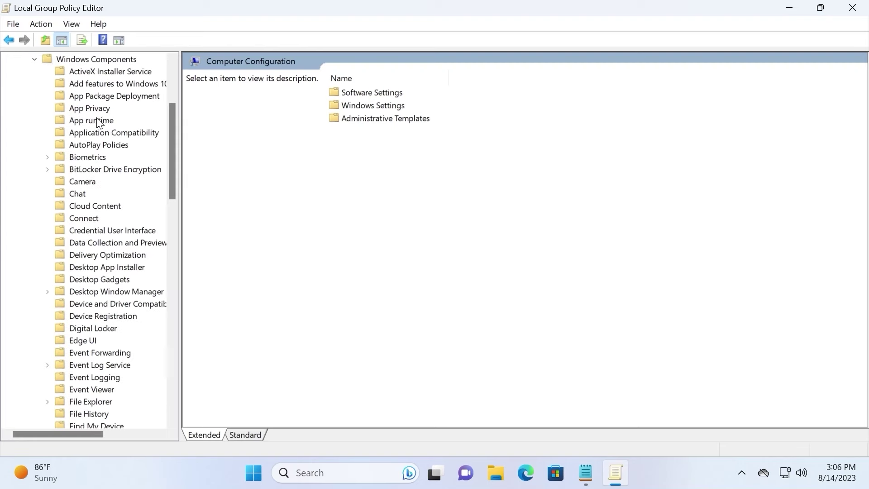
{"action": "scroll", "coordinate": [108, 181], "scroll_direction": "down", "scroll_amount": 8}
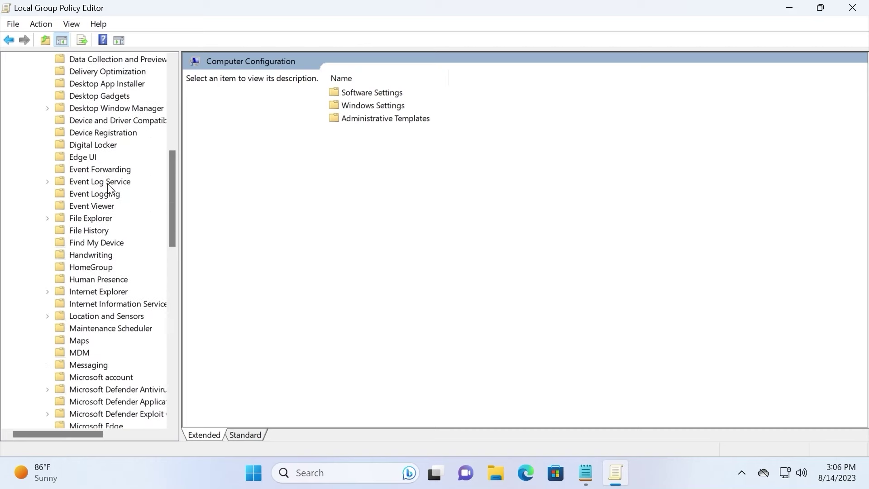
{"action": "scroll", "coordinate": [107, 191], "scroll_direction": "down", "scroll_amount": 15}
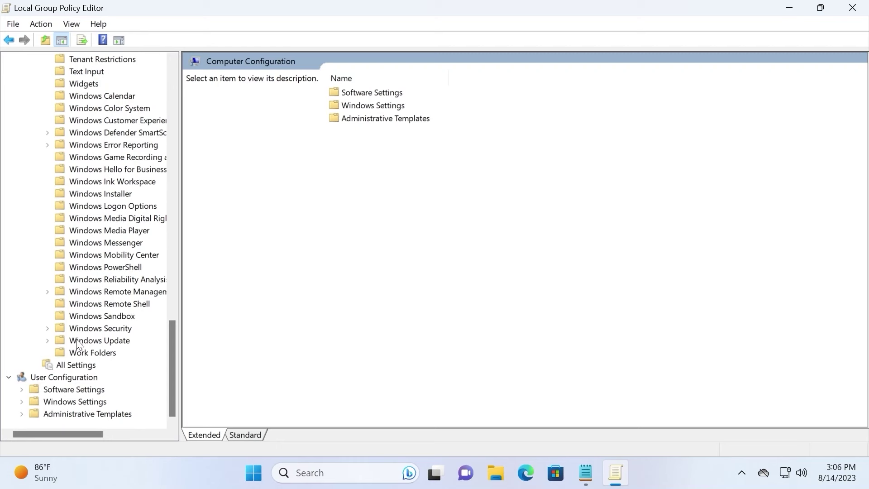
{"action": "left_click", "coordinate": [47, 341]}
{"action": "left_click_drag", "start_coordinate": [179, 261], "coordinate": [374, 274]}
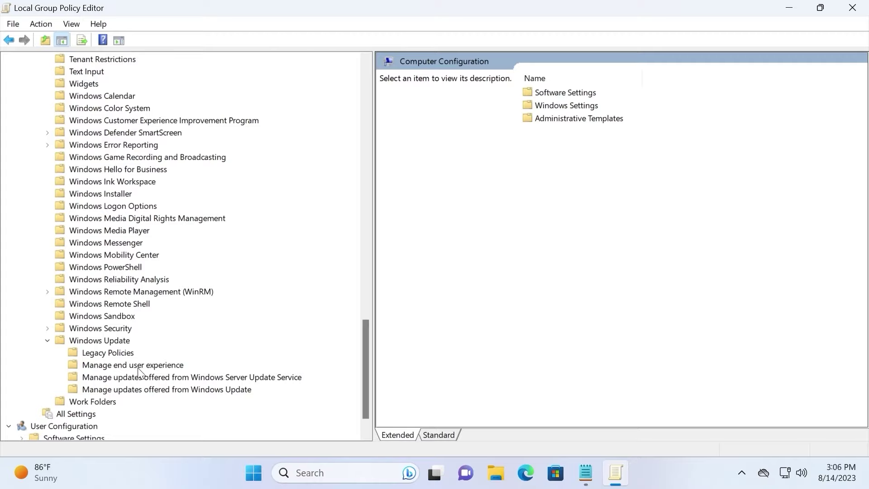
{"action": "left_click", "coordinate": [107, 366]}
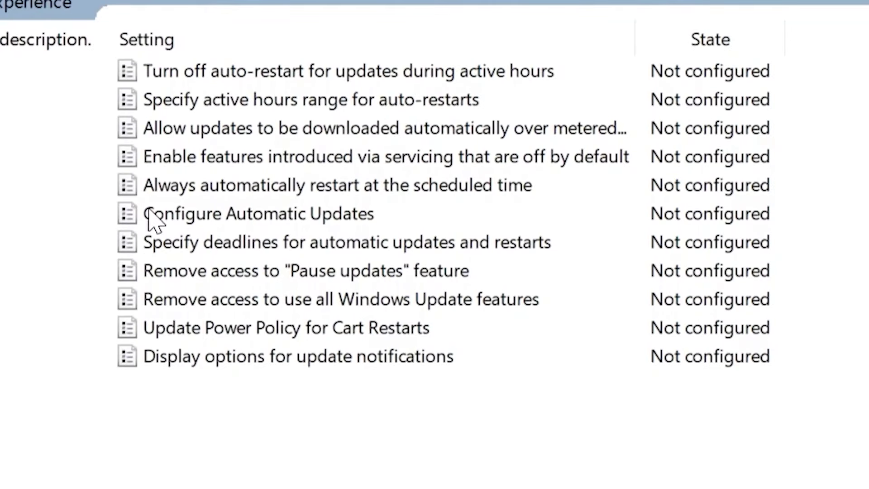
Set Configure Automatic Updates to Disabled, apply it, and close the Group Policy Editor.
{"action": "left_click", "coordinate": [247, 218]}
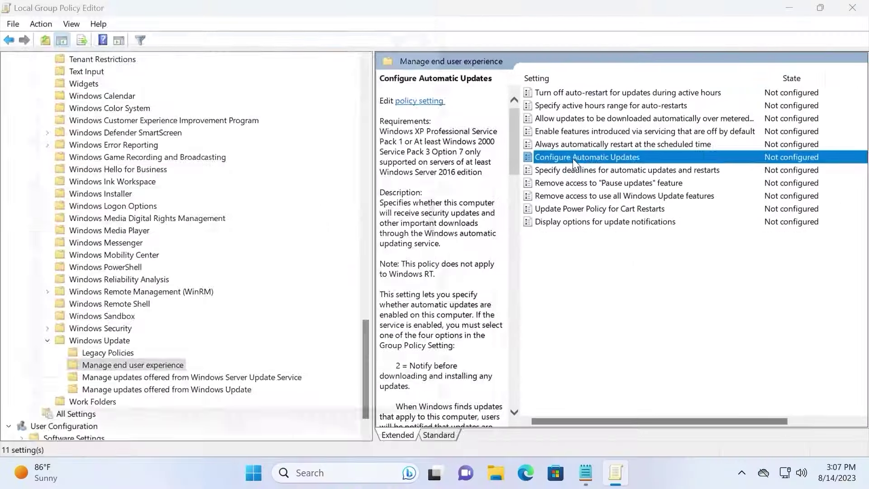
{"action": "double_click", "coordinate": [227, 217]}
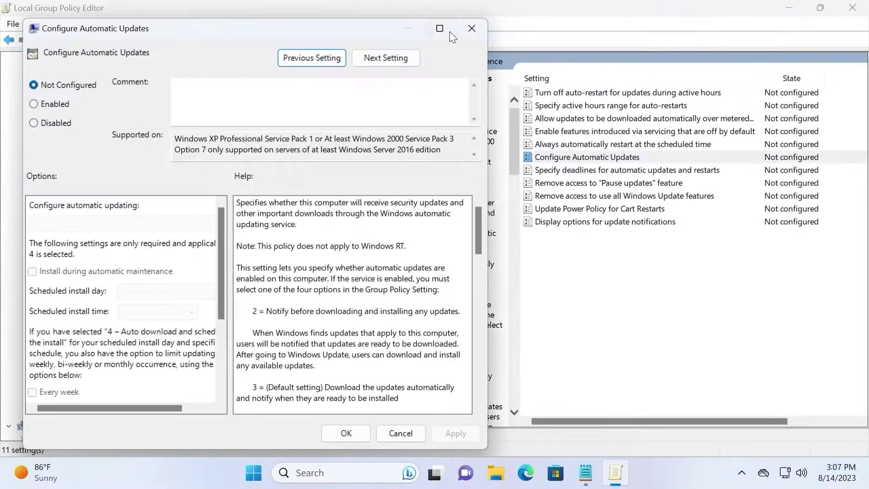
{"action": "left_click", "coordinate": [443, 29]}
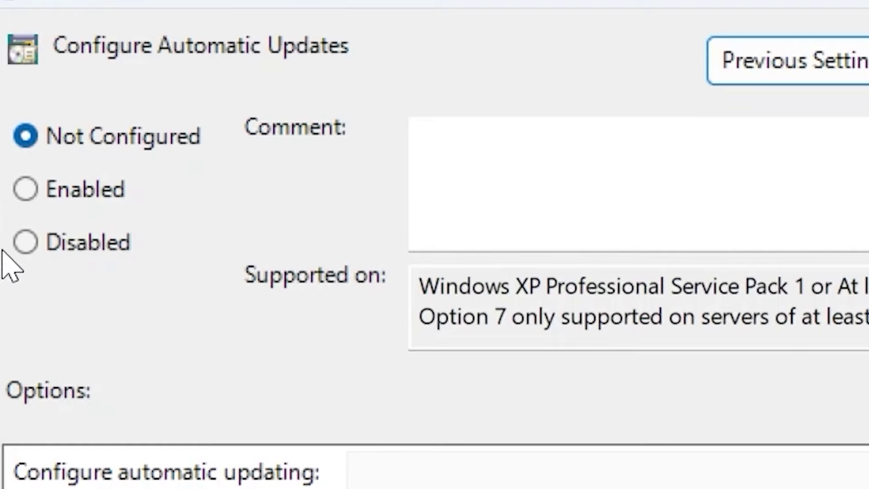
{"action": "left_click", "coordinate": [25, 242]}
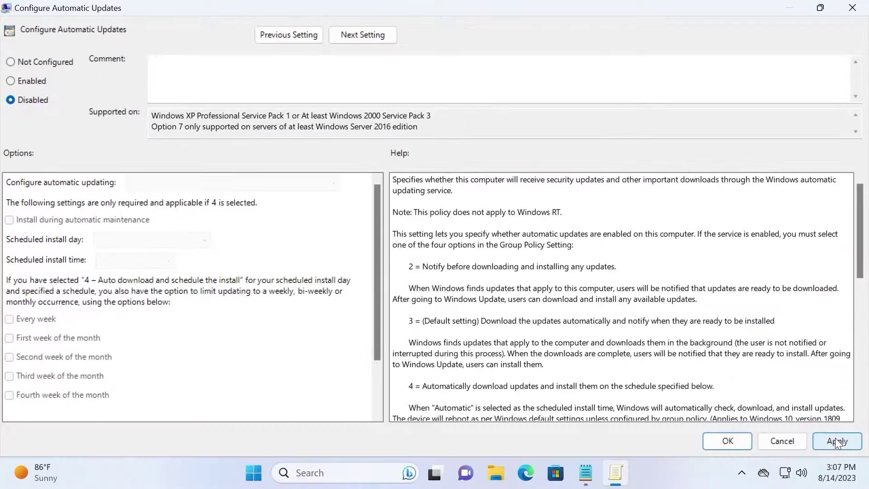
{"action": "left_click", "coordinate": [836, 440]}
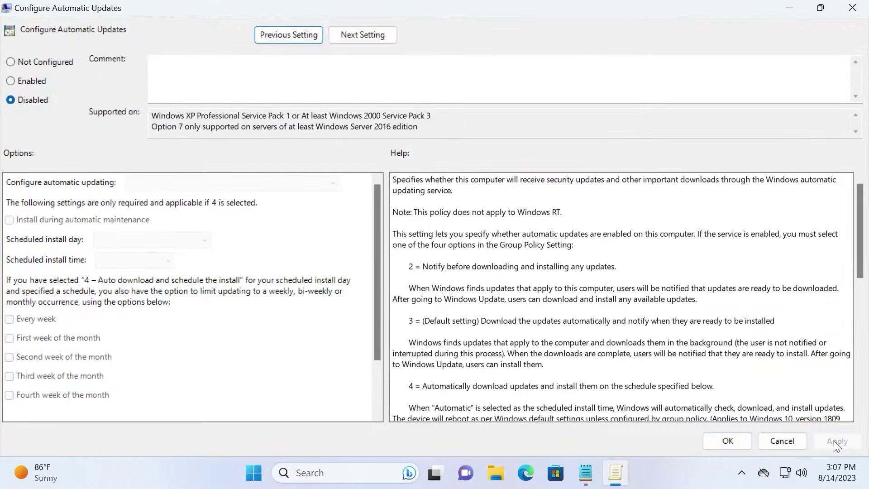
{"action": "left_click", "coordinate": [724, 441]}
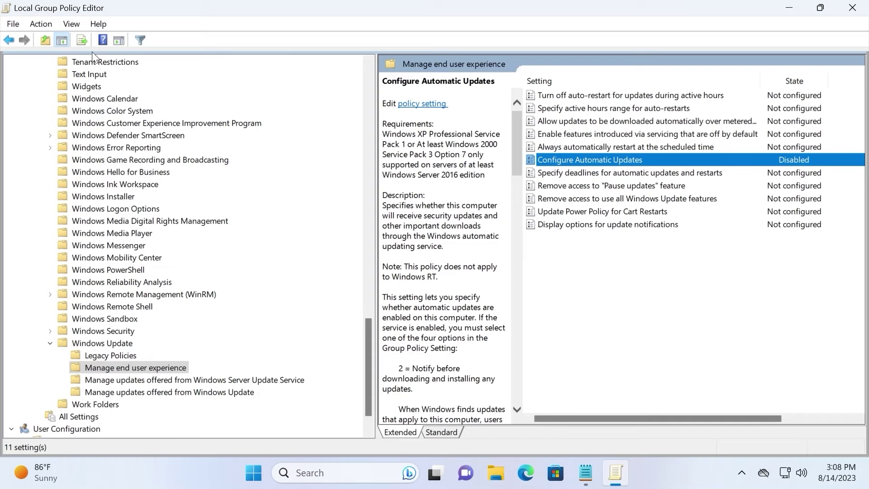
{"action": "left_click", "coordinate": [852, 10]}
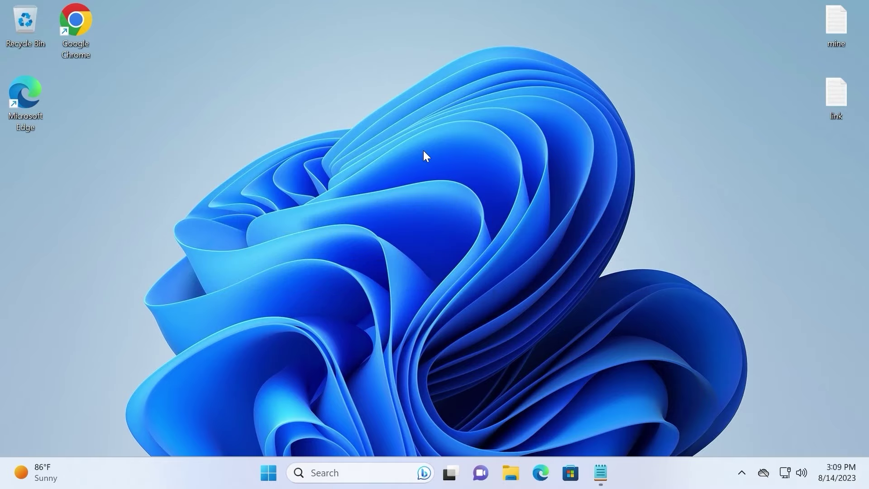
Run regedit.exe from the Run dialog and approve the administrator prompt.
{"action": "key", "text": "super+r"}
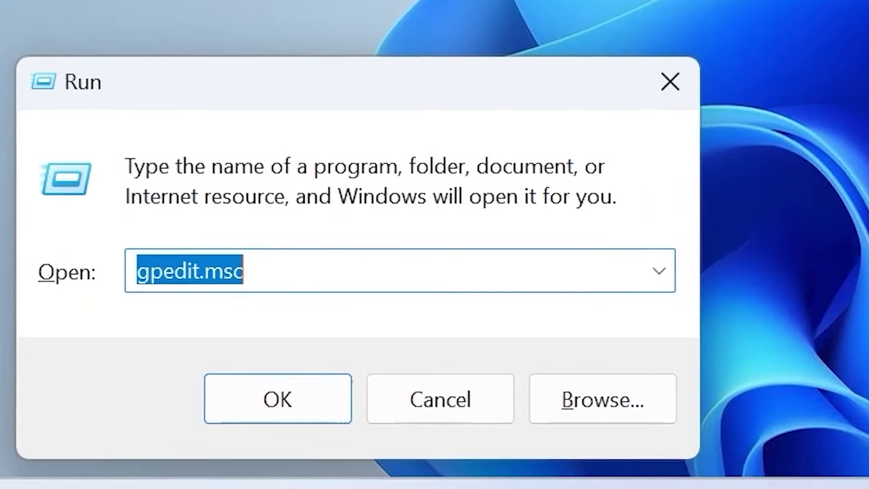
{"action": "type", "text": "re"}
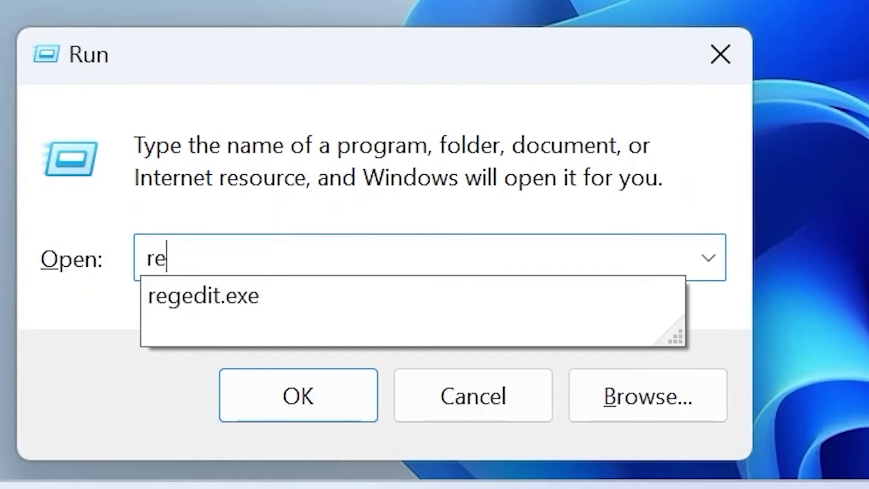
{"action": "type", "text": "gedi"}
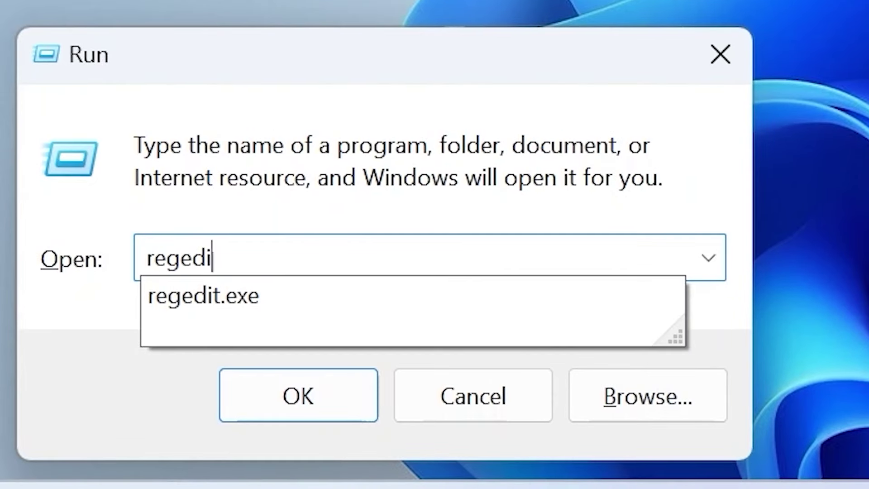
{"action": "type", "text": "t.exe"}
{"action": "left_click_drag", "start_coordinate": [335, 263], "coordinate": [129, 262]}
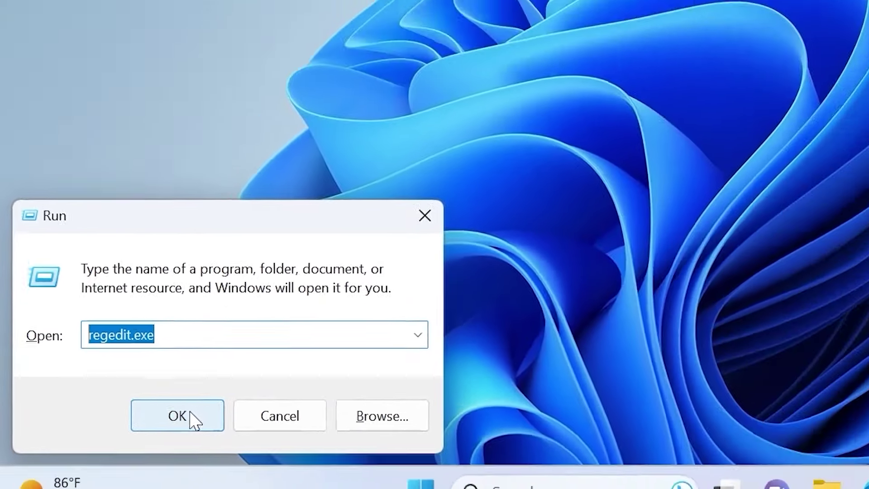
{"action": "left_click", "coordinate": [327, 403]}
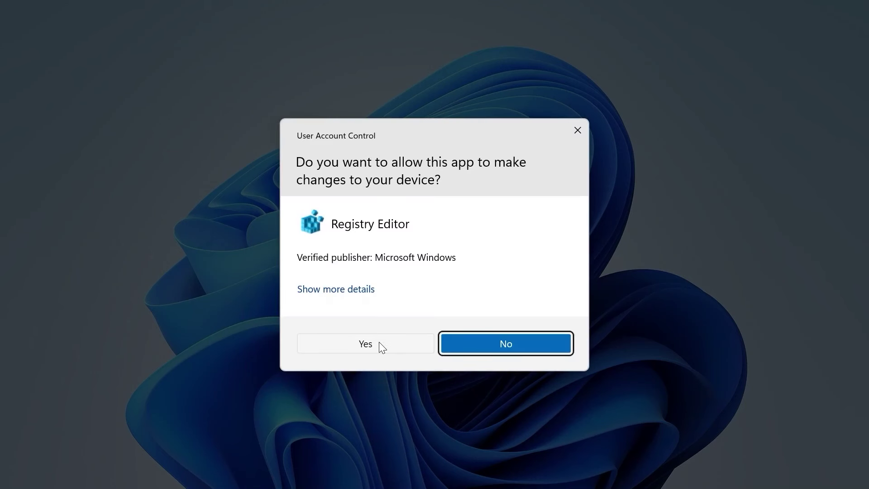
{"action": "left_click", "coordinate": [379, 344]}
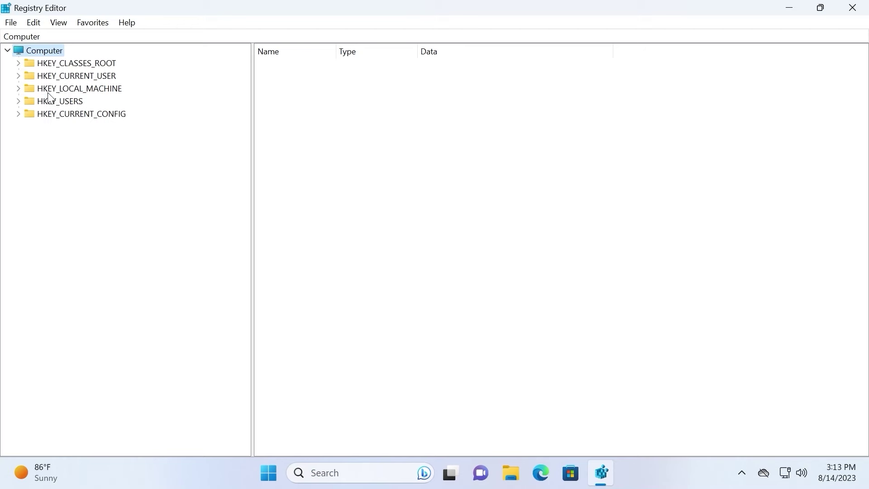
Expand HKEY_LOCAL_MACHINE > SOFTWARE > Policies > Microsoft and select the Windows key.
{"action": "left_click", "coordinate": [26, 88]}
{"action": "left_click", "coordinate": [19, 89]}
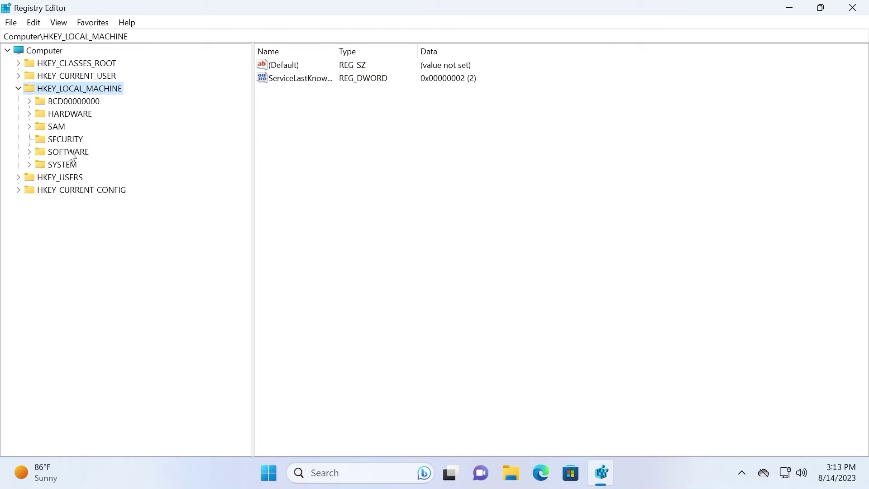
{"action": "left_click", "coordinate": [28, 152]}
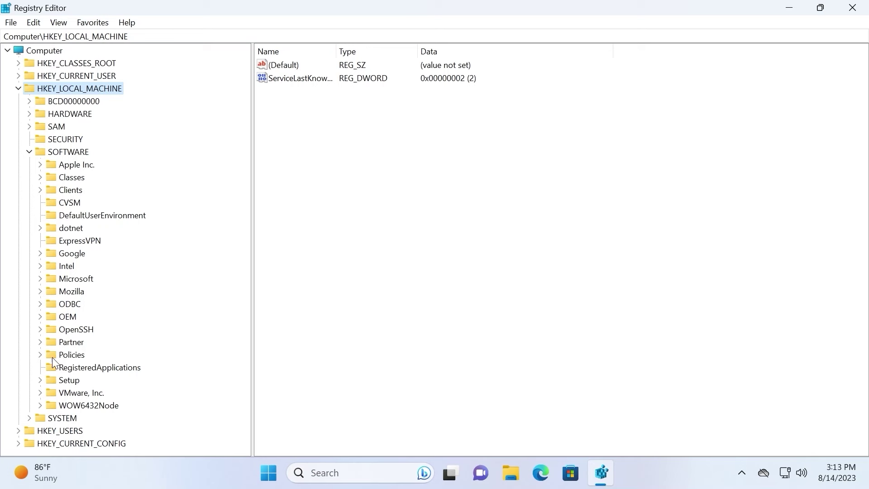
{"action": "left_click", "coordinate": [40, 355]}
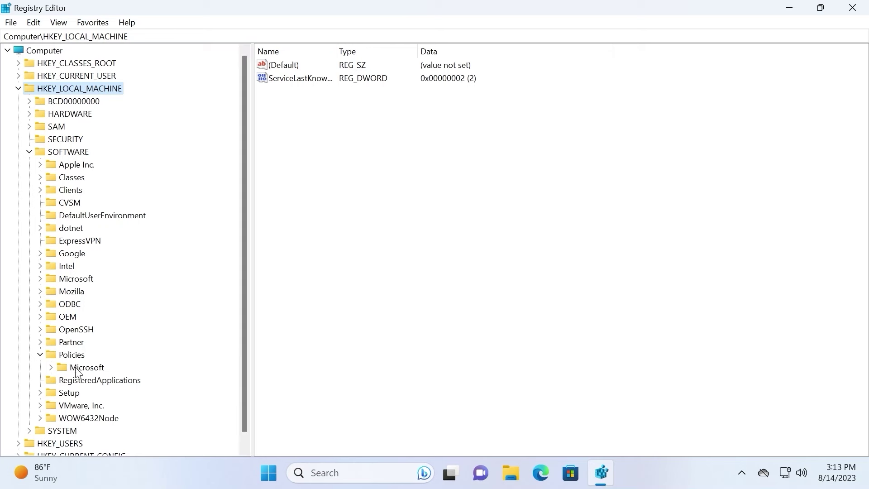
{"action": "left_click", "coordinate": [50, 367]}
{"action": "scroll", "coordinate": [155, 326], "scroll_direction": "down", "scroll_amount": 2}
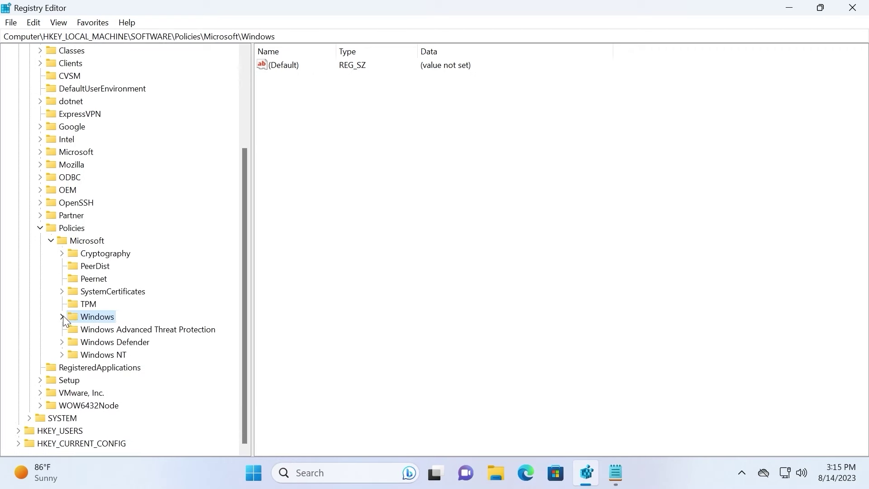
{"action": "left_click", "coordinate": [62, 316]}
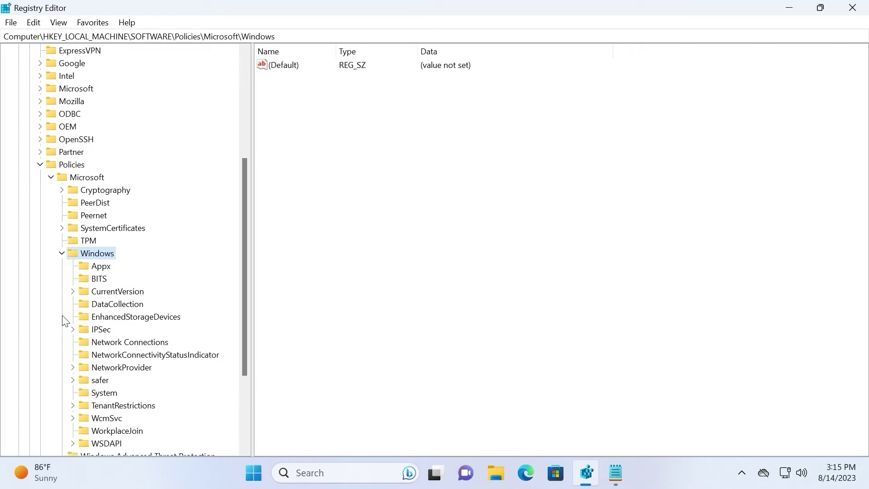
{"action": "scroll", "coordinate": [121, 260], "scroll_direction": "down", "scroll_amount": 1}
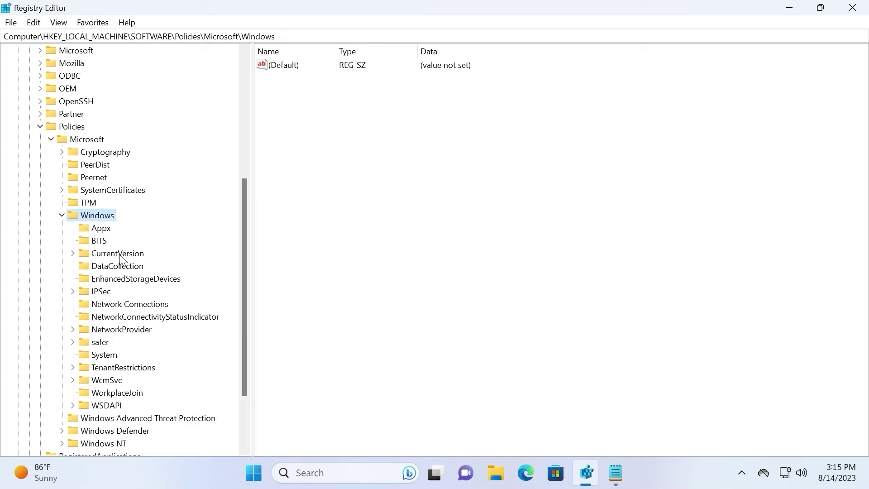
Create a new key named WindowsUpdate under the Windows policies key.
{"action": "right_click", "coordinate": [102, 216]}
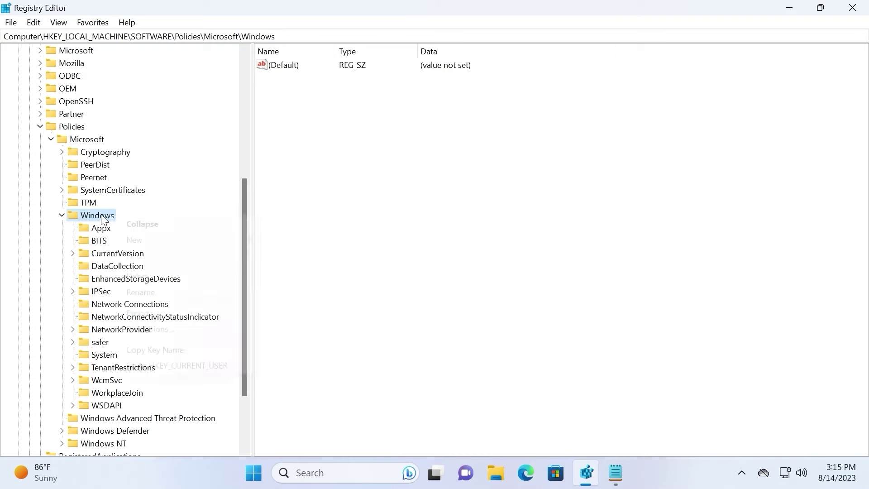
{"action": "mouse_move", "coordinate": [160, 239]}
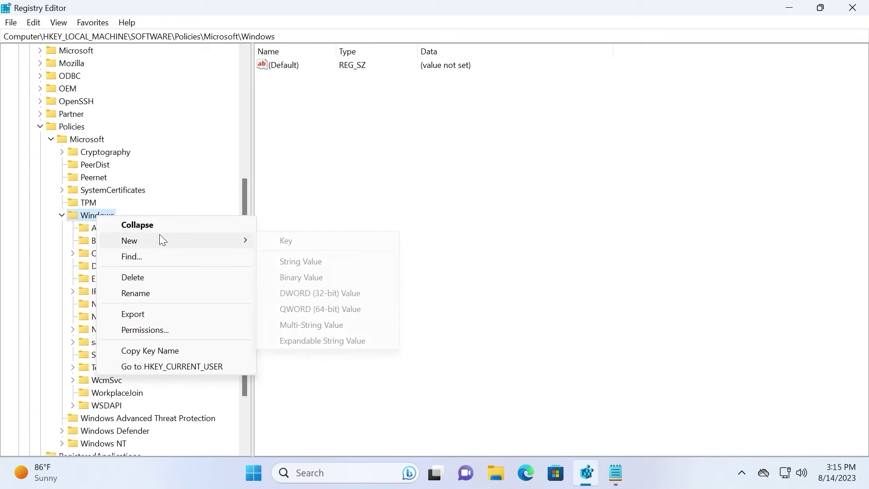
{"action": "left_click", "coordinate": [290, 243]}
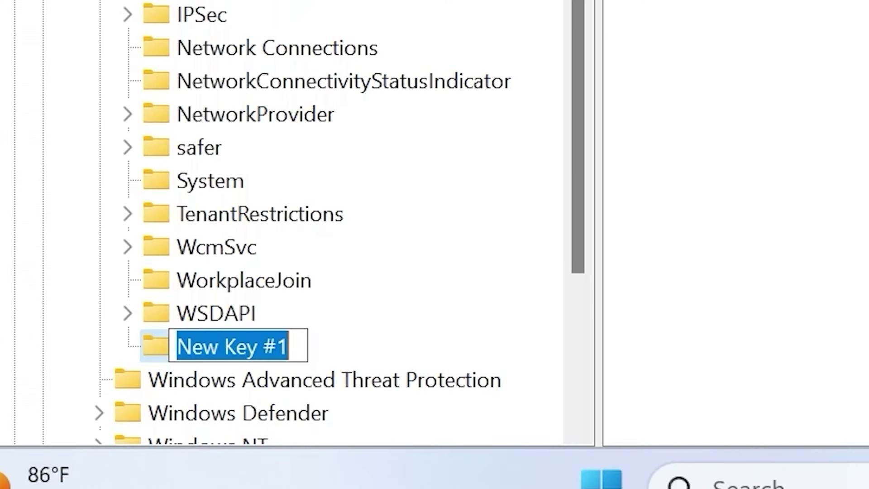
{"action": "type", "text": "Windows"}
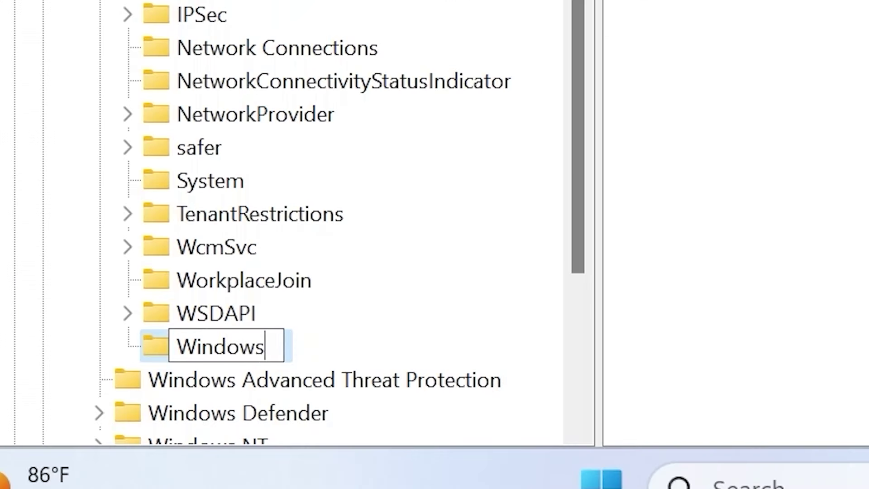
{"action": "type", "text": "Upda"}
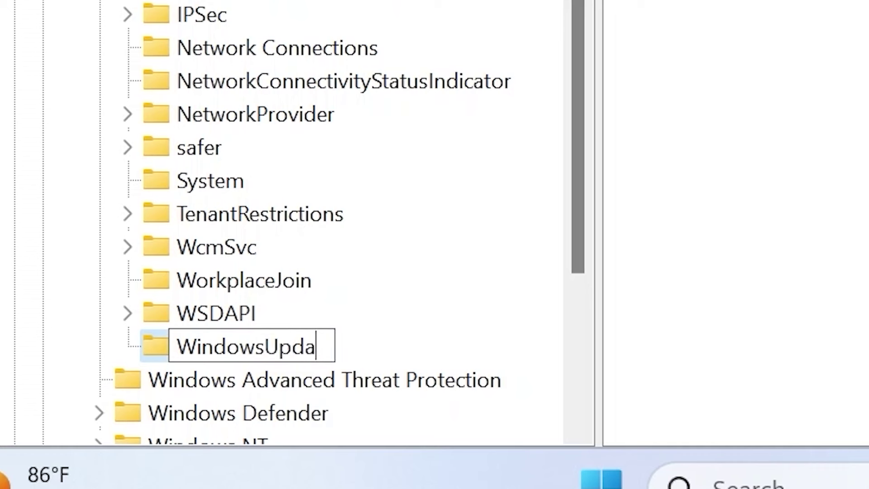
{"action": "type", "text": "te"}
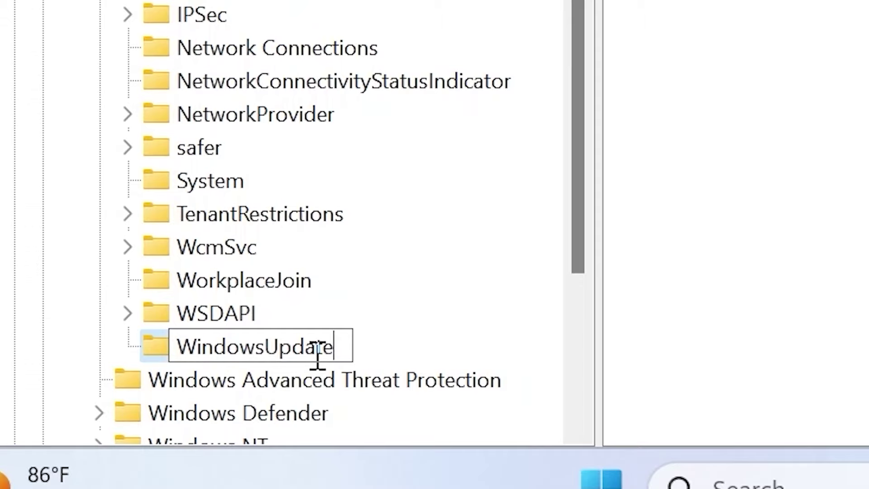
{"action": "key", "text": "Return"}
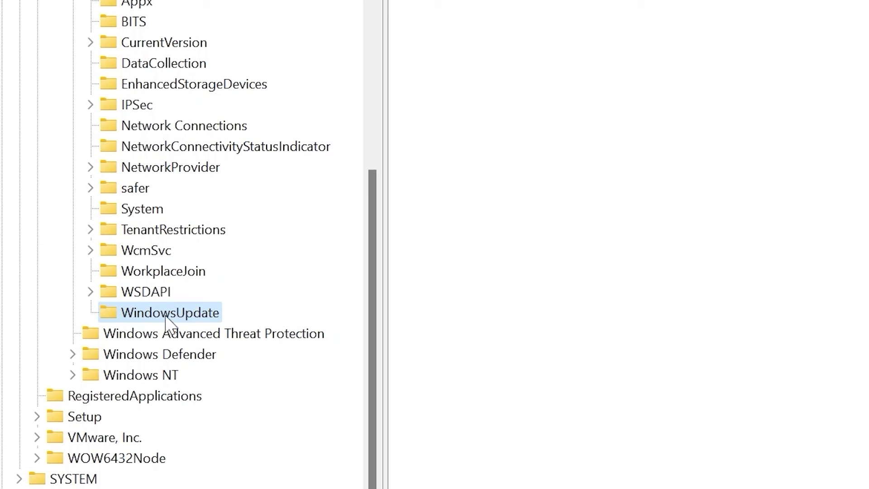
Add a subkey named AU inside WindowsUpdate.
{"action": "right_click", "coordinate": [166, 319]}
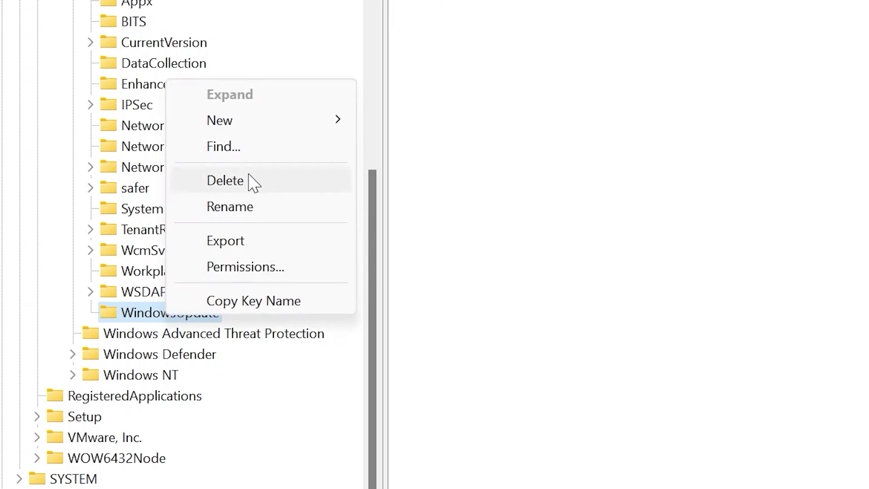
{"action": "mouse_move", "coordinate": [270, 127]}
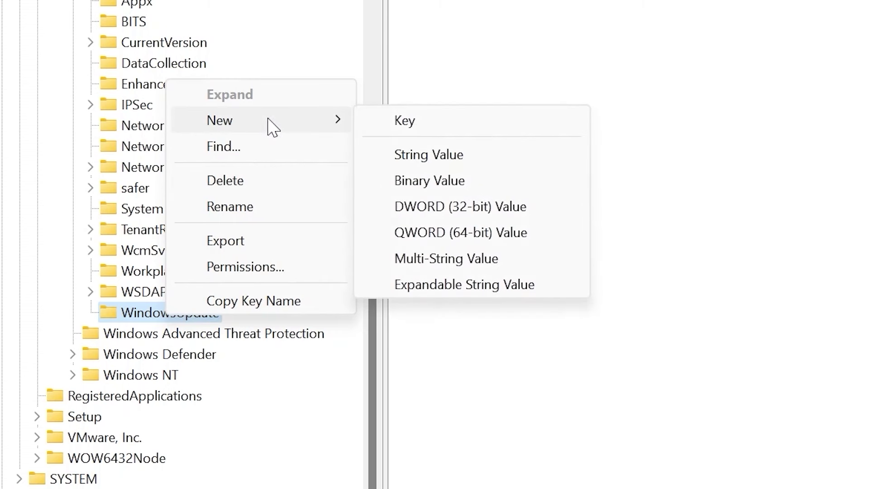
{"action": "left_click", "coordinate": [416, 122]}
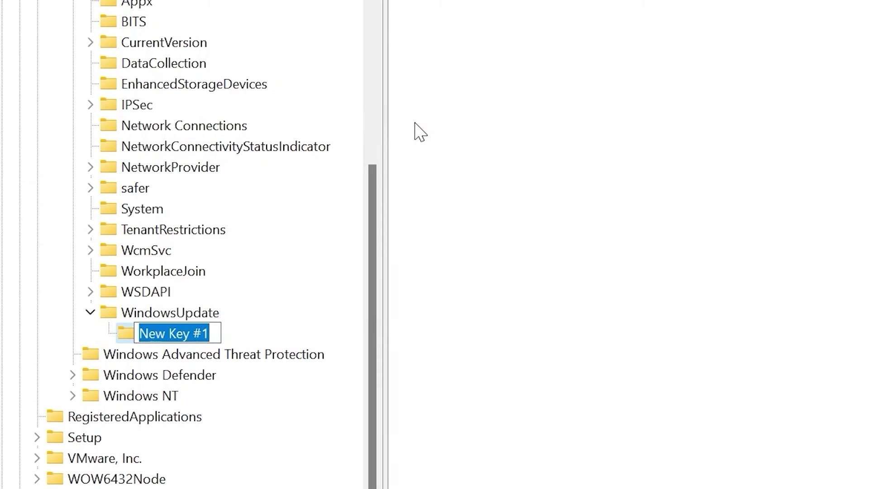
{"action": "type", "text": "AU"}
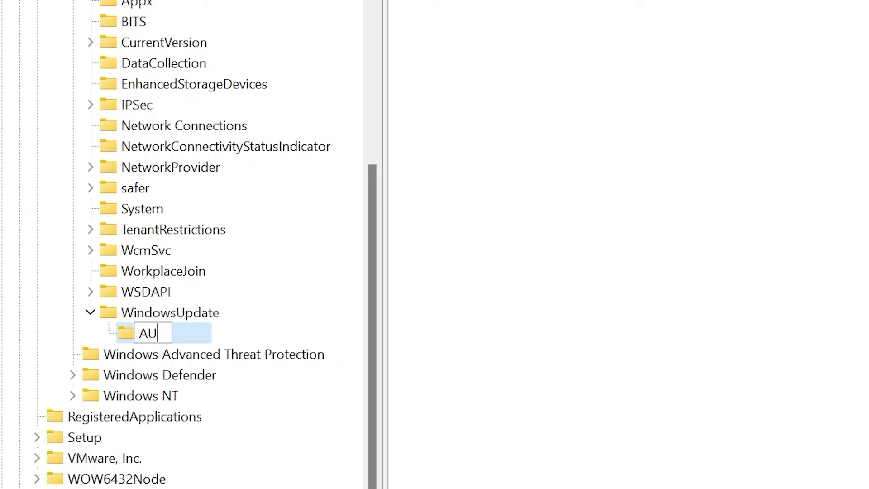
{"action": "double_click", "coordinate": [146, 333]}
{"action": "key", "text": "Return"}
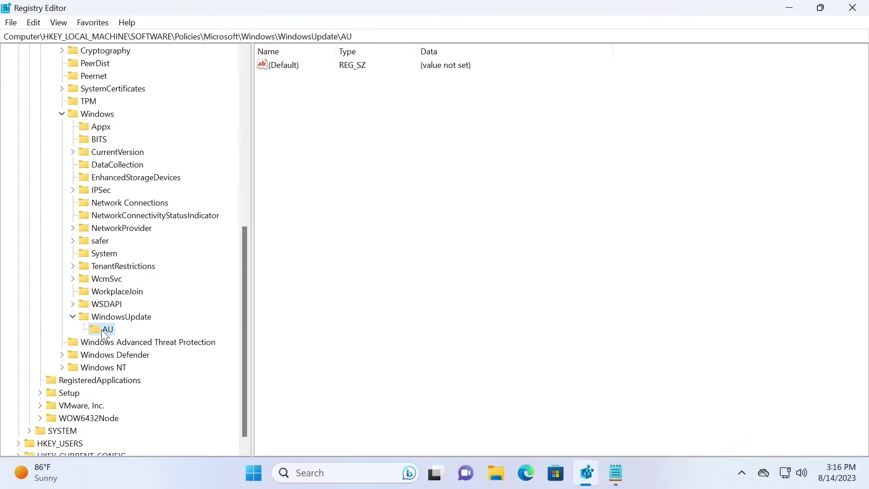
Create a new 32-bit DWORD value named NoAutoUpdate in the AU key.
{"action": "right_click", "coordinate": [431, 147]}
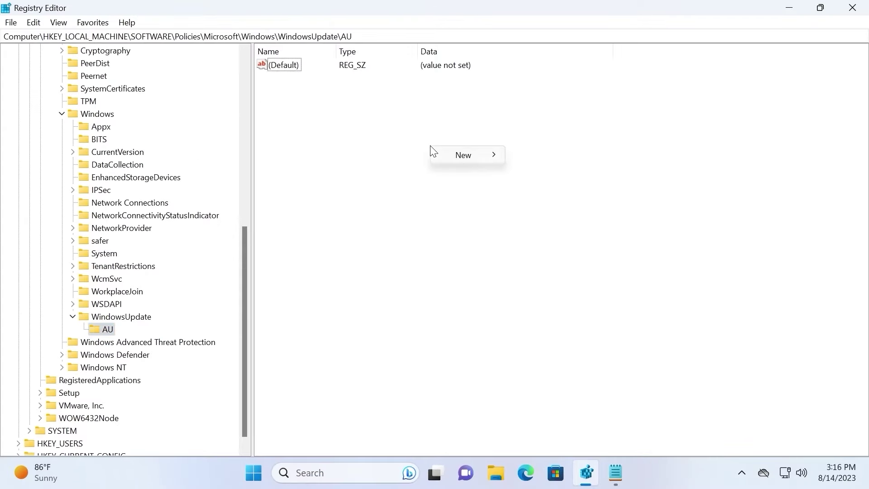
{"action": "mouse_move", "coordinate": [466, 159]}
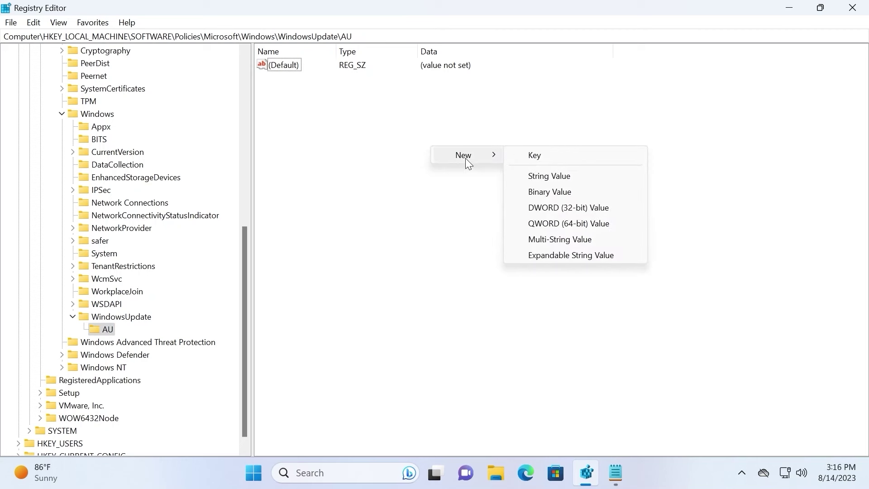
{"action": "left_click", "coordinate": [580, 209]}
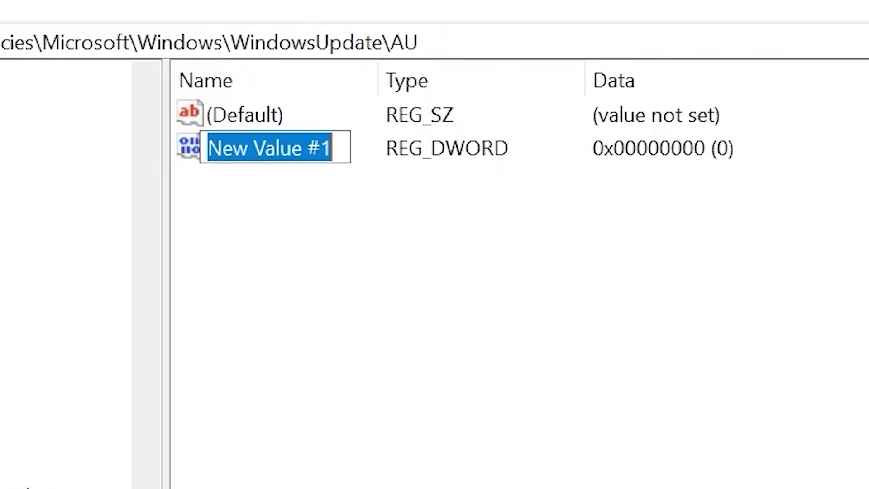
{"action": "type", "text": "No"}
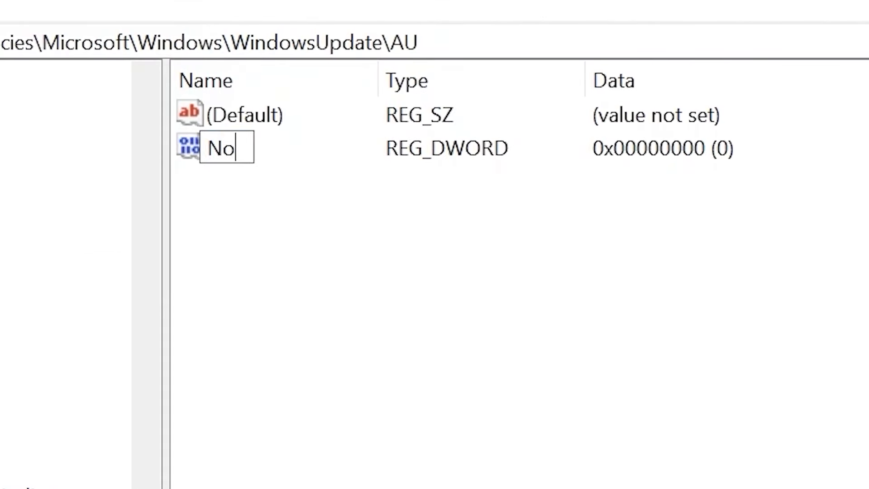
{"action": "type", "text": "Aut"}
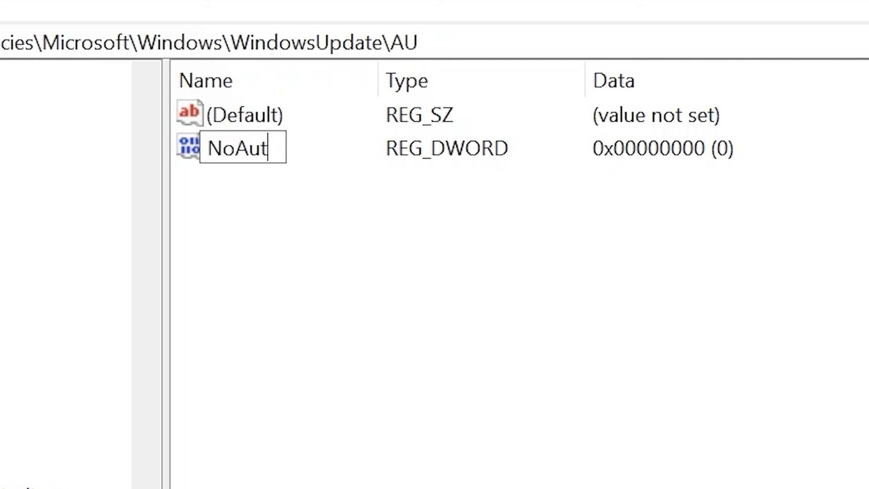
{"action": "type", "text": "oU"}
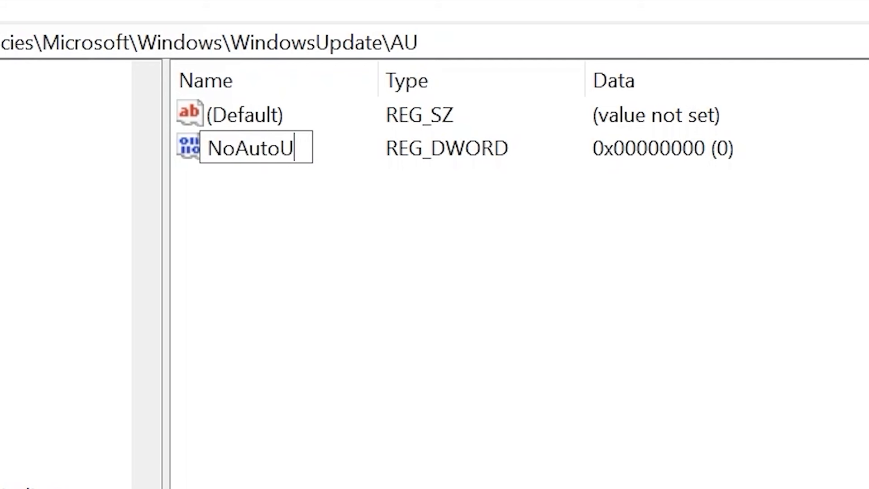
{"action": "type", "text": "pdate"}
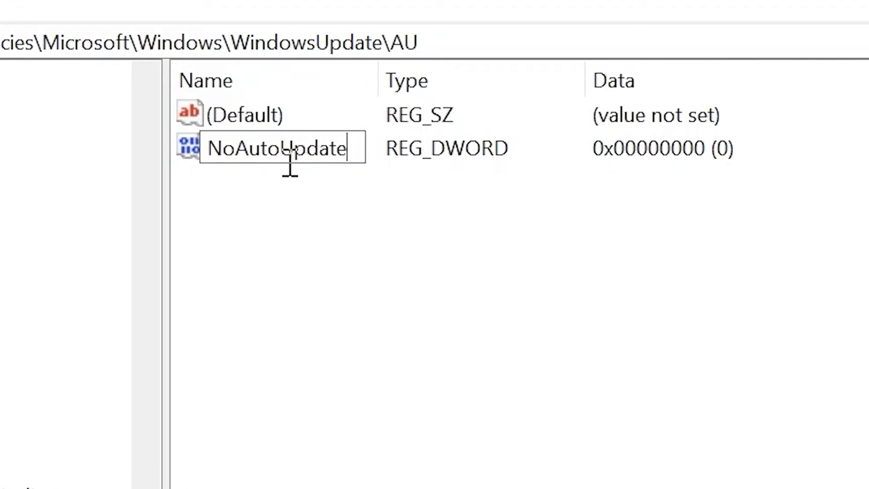
{"action": "left_click", "coordinate": [415, 270]}
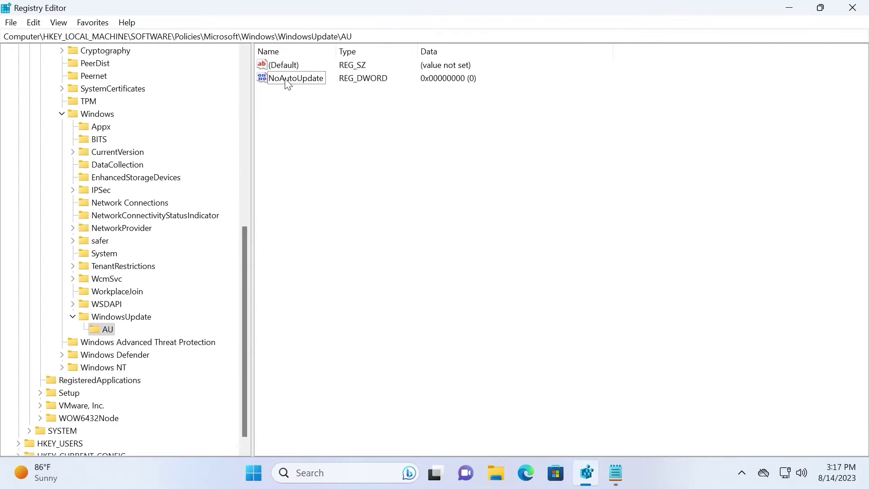
Set NoAutoUpdate's value data to 1 and close Registry Editor.
{"action": "double_click", "coordinate": [274, 83]}
{"action": "left_click_drag", "start_coordinate": [159, 64], "coordinate": [419, 141]}
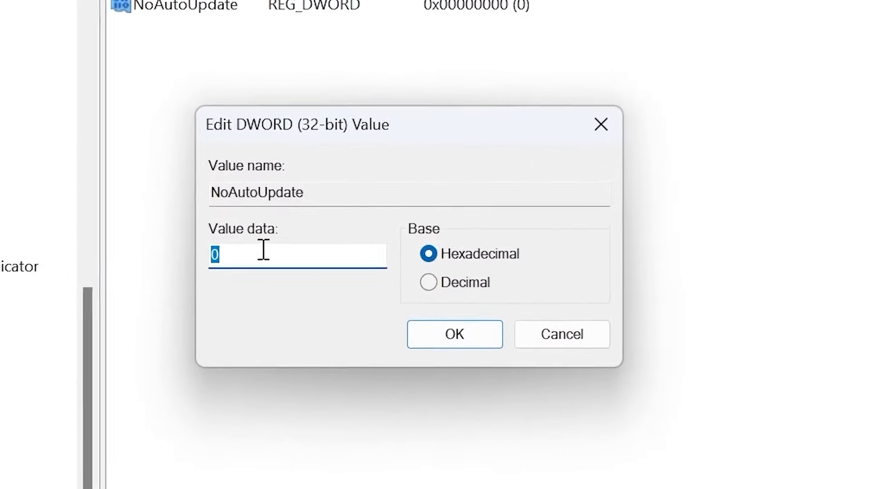
{"action": "type", "text": "1"}
{"action": "left_click_drag", "start_coordinate": [251, 256], "coordinate": [192, 245]}
{"action": "type", "text": "0"}
{"action": "left_click_drag", "start_coordinate": [264, 251], "coordinate": [194, 240]}
{"action": "type", "text": "1"}
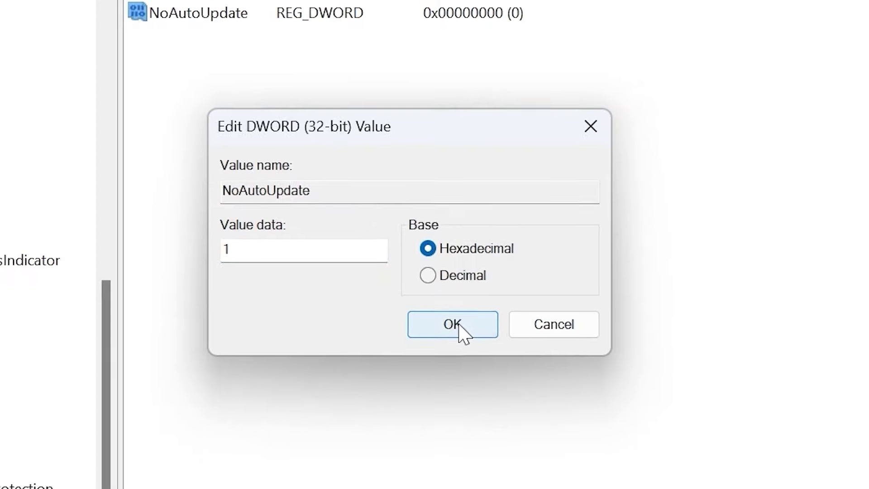
{"action": "left_click", "coordinate": [454, 324]}
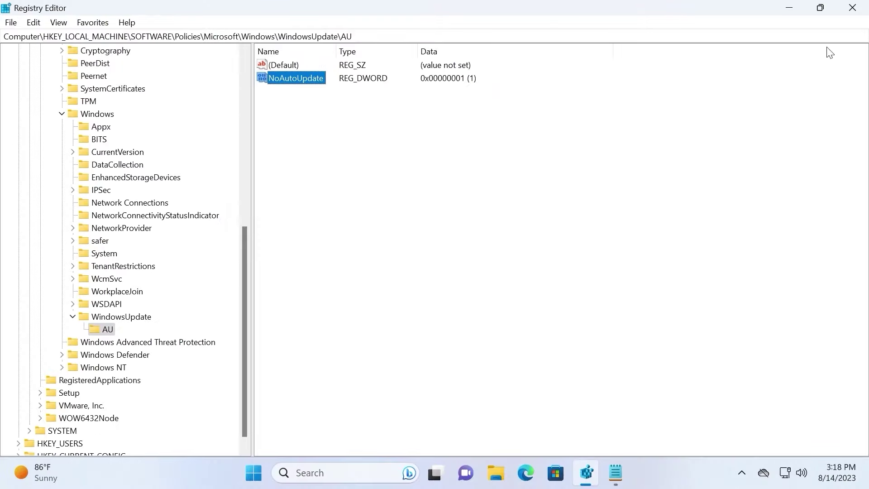
{"action": "left_click", "coordinate": [853, 8]}
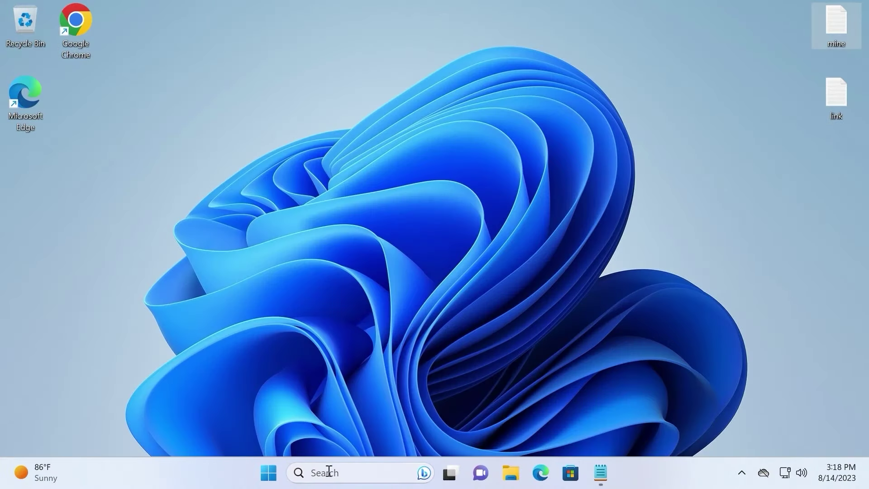
Restart the PC from the Start menu's power options, then reopen Start after reboot.
{"action": "left_click", "coordinate": [269, 472]}
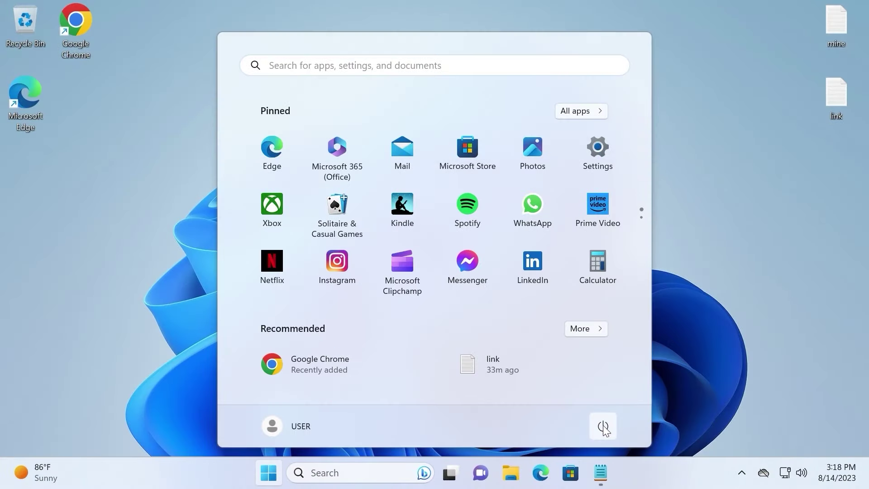
{"action": "left_click", "coordinate": [604, 428]}
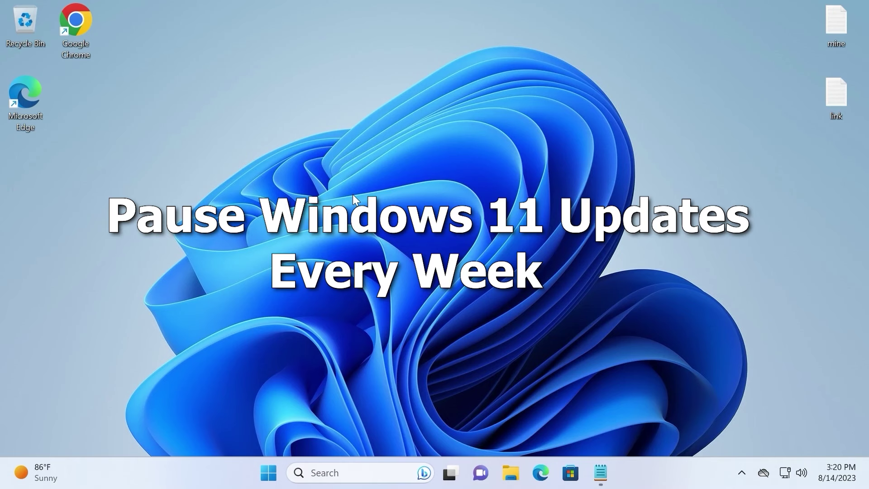
{"action": "left_click", "coordinate": [269, 472]}
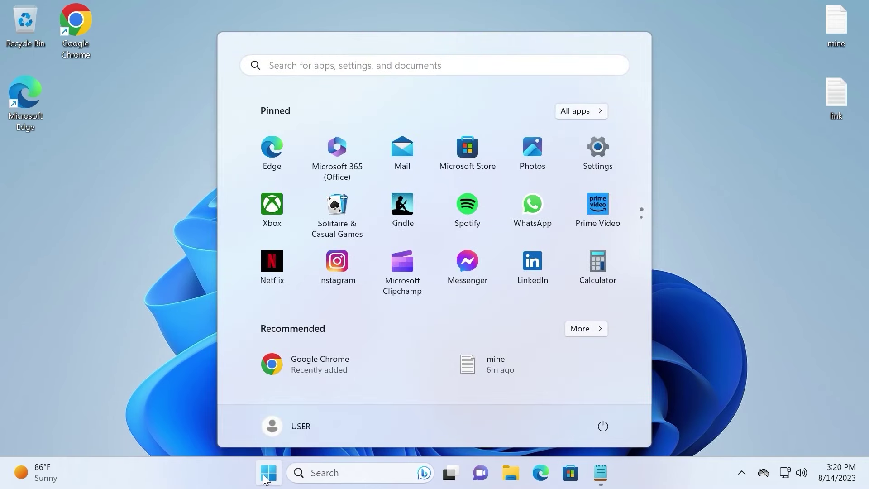
On the Windows Update settings page, pause updates for 5 weeks, then close Settings.
{"action": "left_click", "coordinate": [605, 142]}
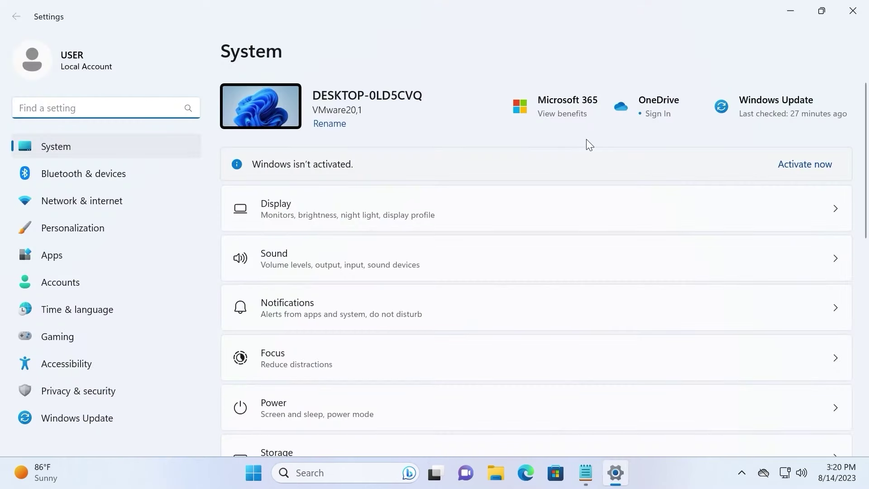
{"action": "left_click", "coordinate": [103, 417]}
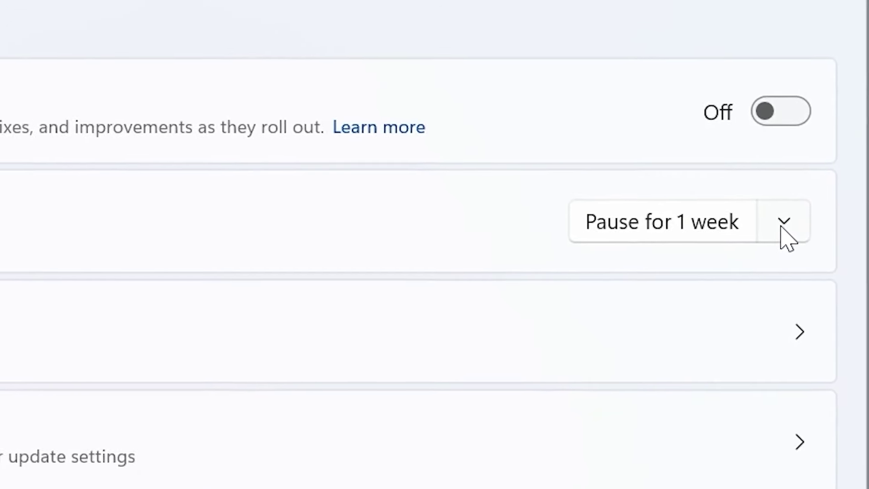
{"action": "left_click", "coordinate": [782, 224]}
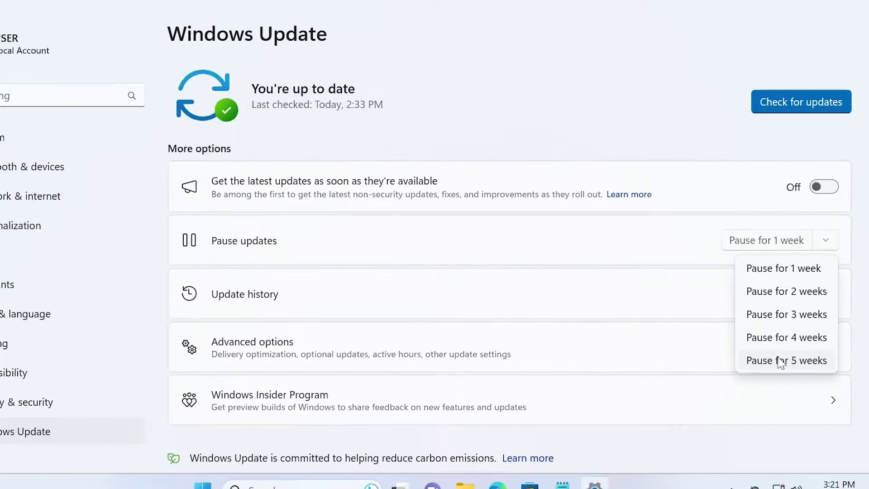
{"action": "left_click", "coordinate": [706, 446]}
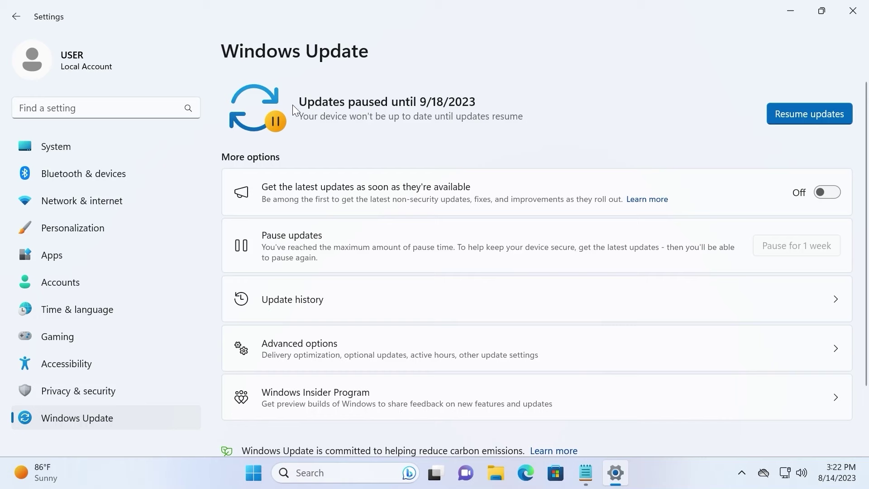
{"action": "left_click", "coordinate": [866, 15]}
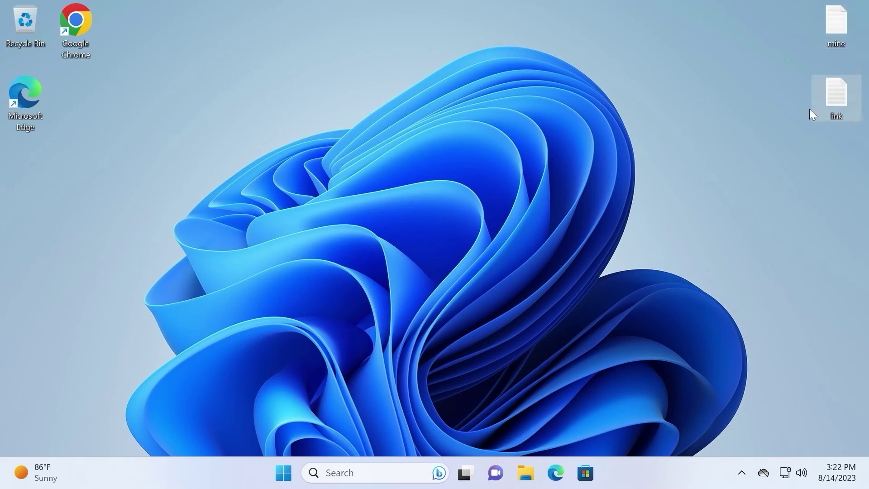
Open the desktop link file, copy the wushowhide.diagcab URL, and show the desktop.
{"action": "double_click", "coordinate": [834, 95]}
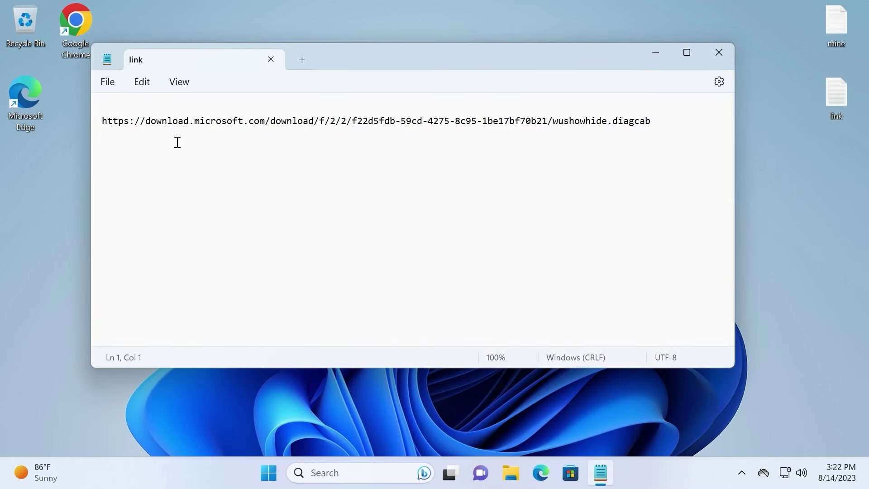
{"action": "left_click_drag", "start_coordinate": [102, 120], "coordinate": [728, 161]}
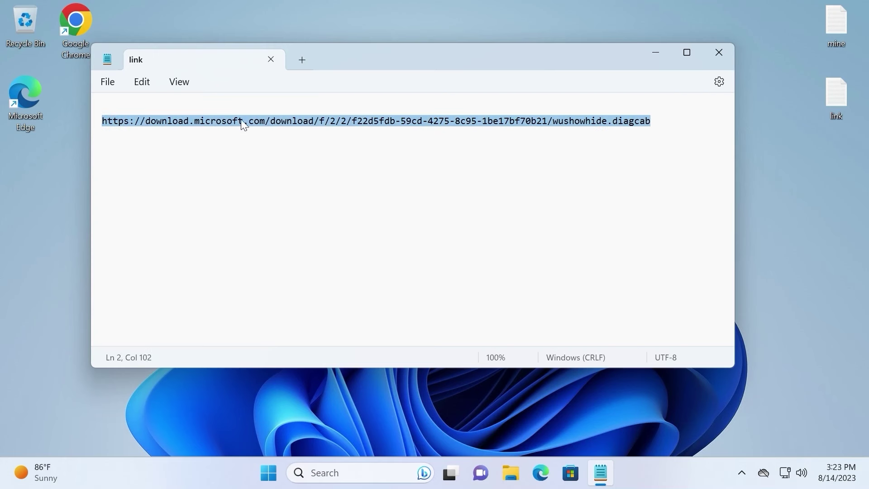
{"action": "right_click", "coordinate": [286, 125]}
{"action": "left_click", "coordinate": [358, 200]}
{"action": "key", "text": "super+d"}
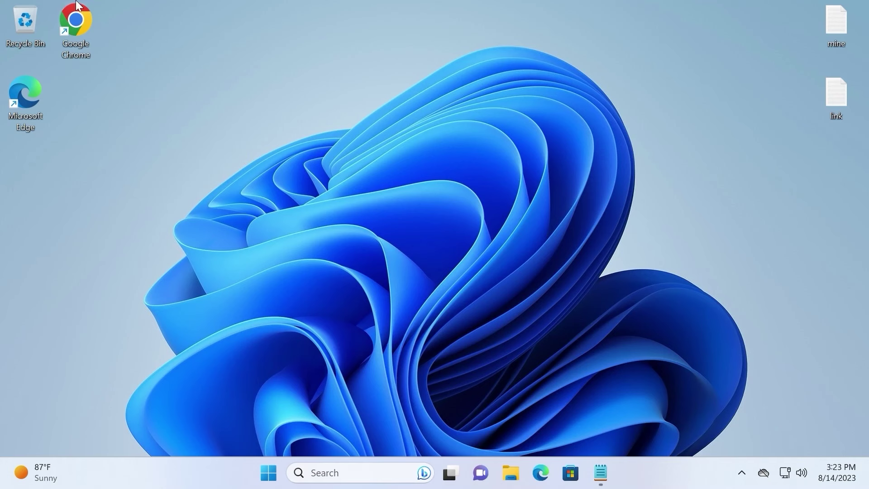
Paste the URL into Chrome to download wushowhide (1).diagcab, run it, and close Chrome.
{"action": "double_click", "coordinate": [76, 21]}
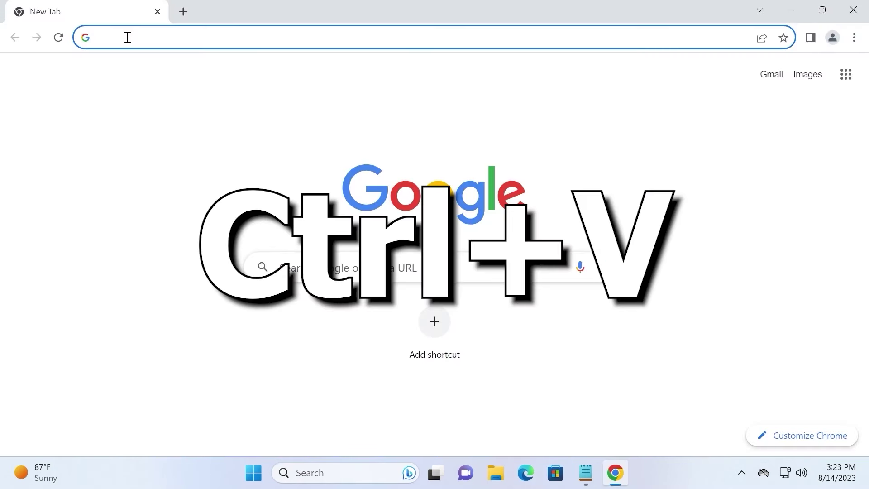
{"action": "left_click", "coordinate": [128, 36]}
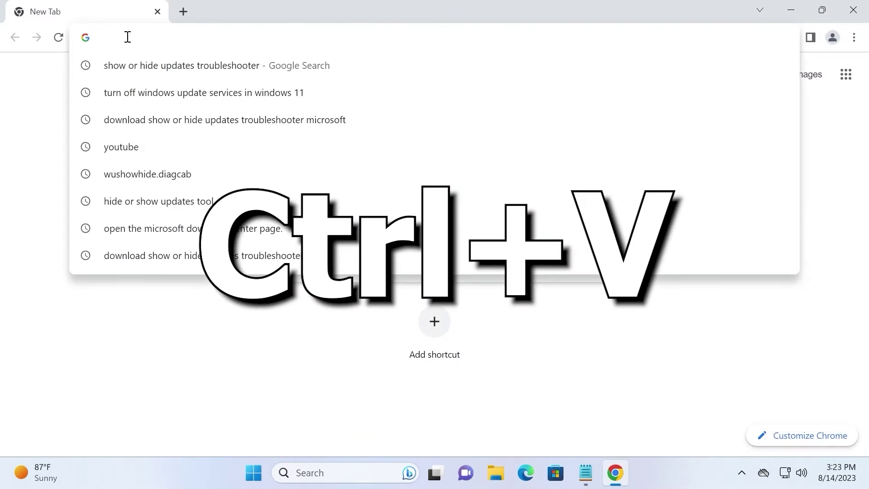
{"action": "key", "text": "ctrl+v"}
{"action": "key", "text": "Return"}
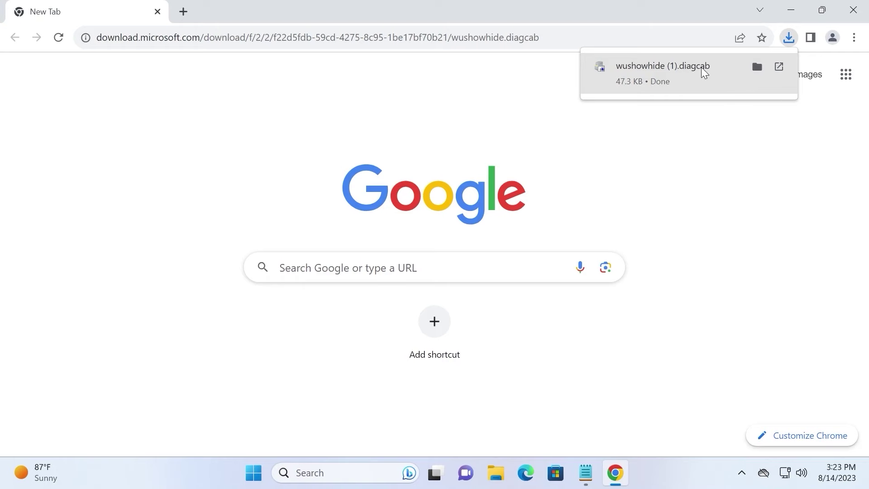
{"action": "left_click", "coordinate": [662, 78]}
{"action": "left_click", "coordinate": [853, 10]}
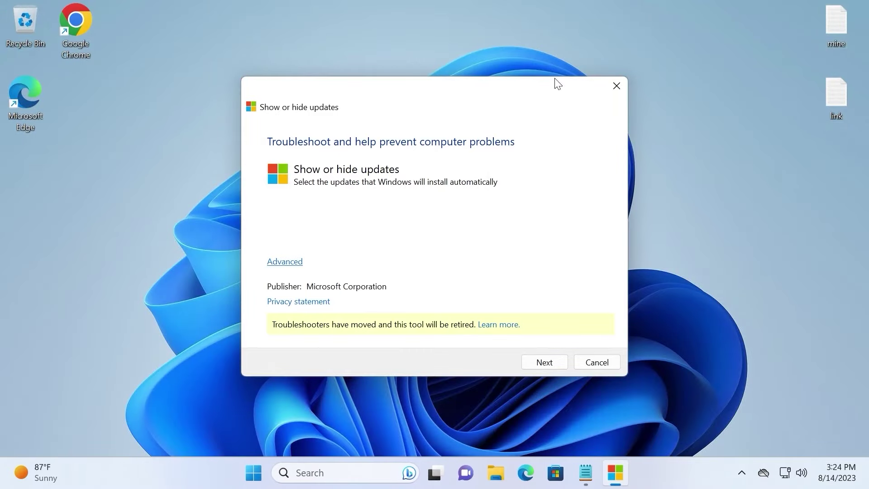
Search for updates, choose Hide updates, and hide VMware, Inc. - Display - 9.17.5.1.
{"action": "left_click_drag", "start_coordinate": [437, 86], "coordinate": [454, 64]}
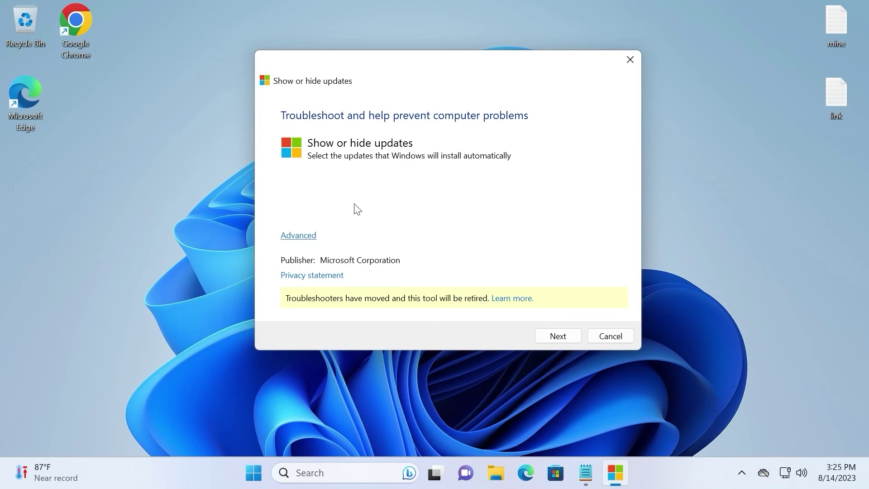
{"action": "left_click", "coordinate": [564, 334]}
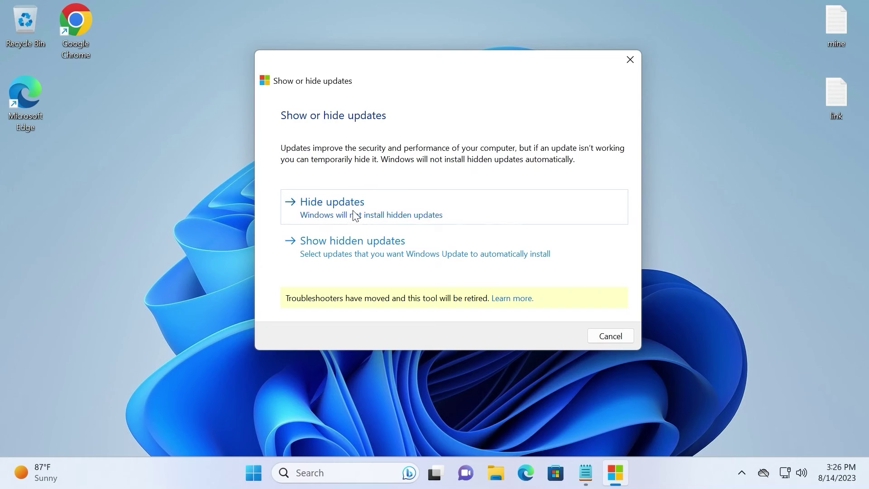
{"action": "left_click", "coordinate": [386, 219]}
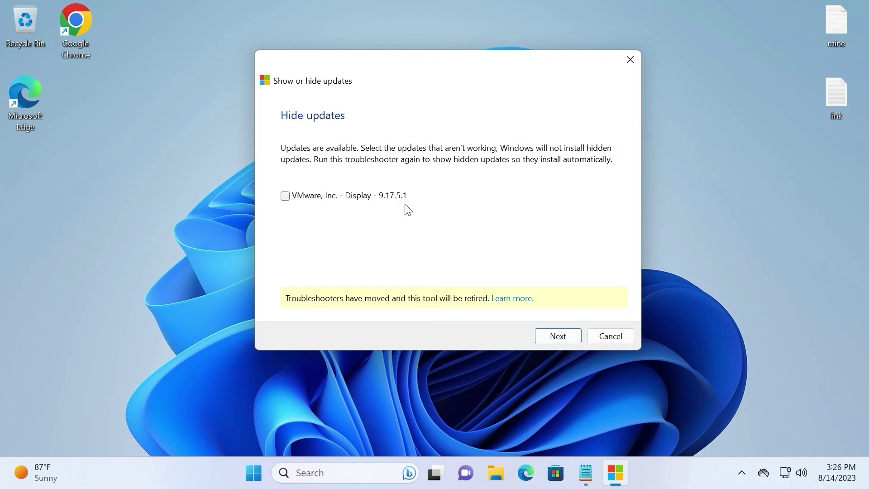
{"action": "left_click", "coordinate": [285, 196]}
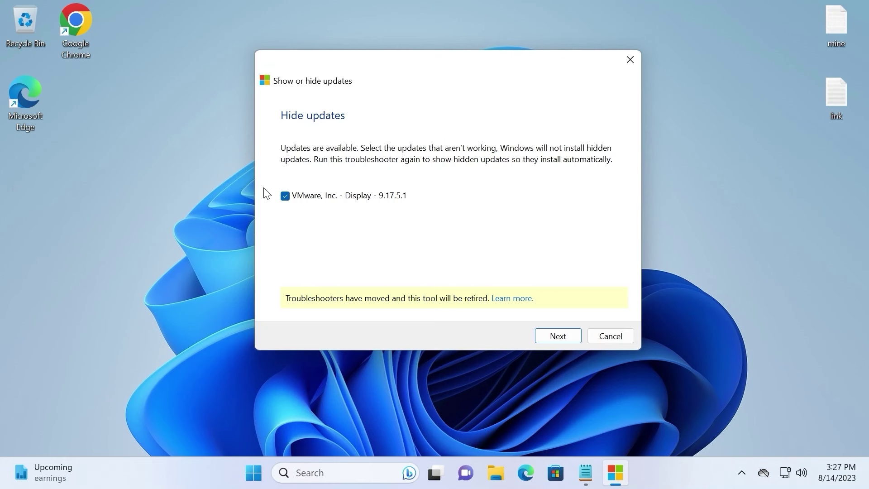
{"action": "left_click", "coordinate": [560, 338]}
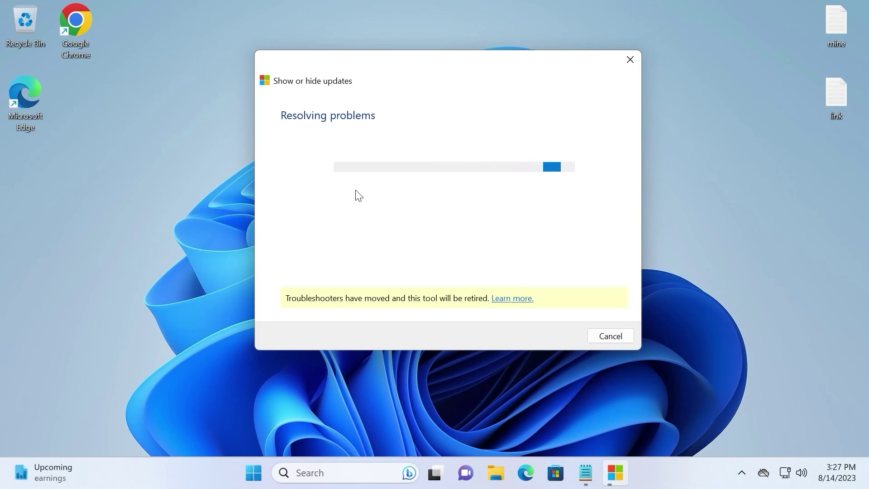